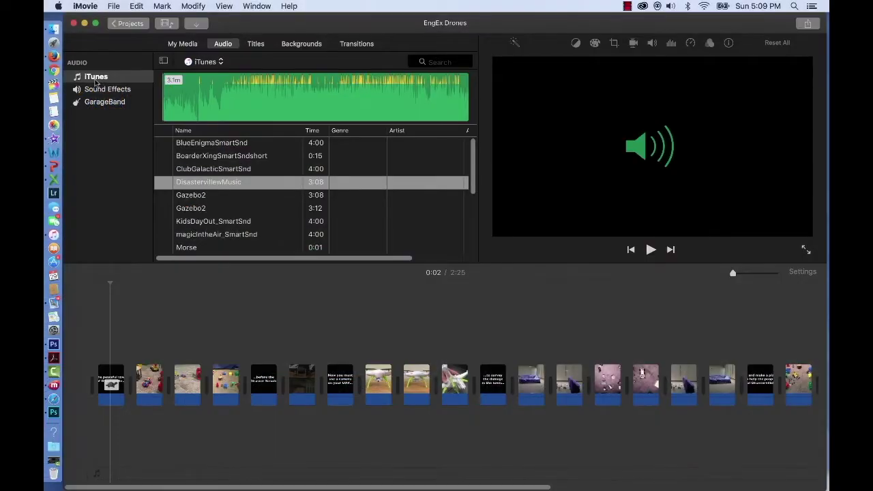
Show the iTunes song list and scroll through it to find DisastervilleMusic
right_click(96, 82)
click(96, 78)
scroll(223, 227, down, 5)
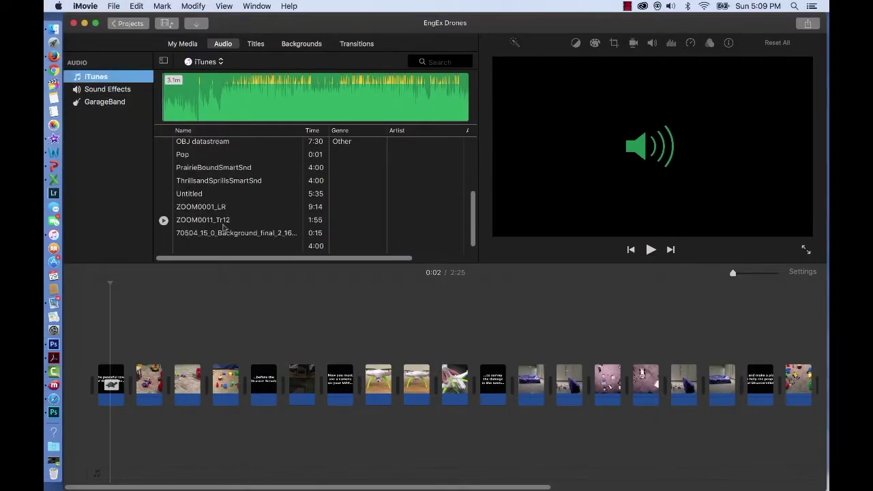
scroll(223, 227, up, 5)
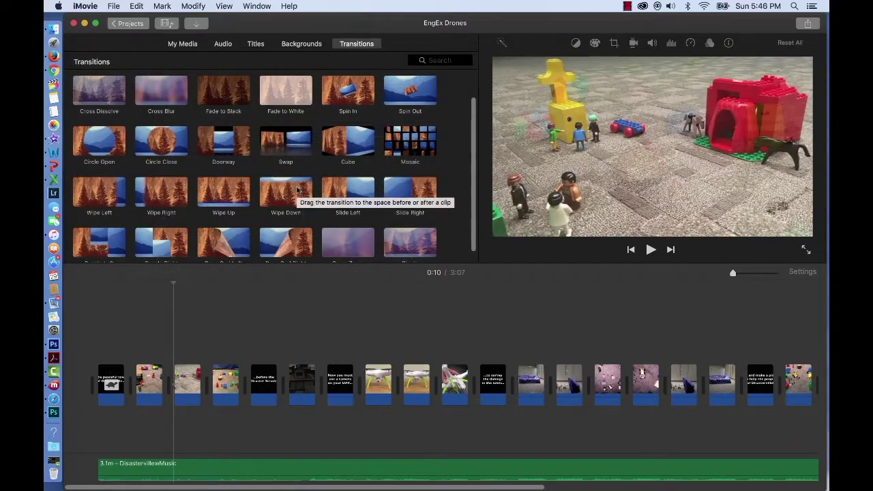
scroll(297, 190, up, 3)
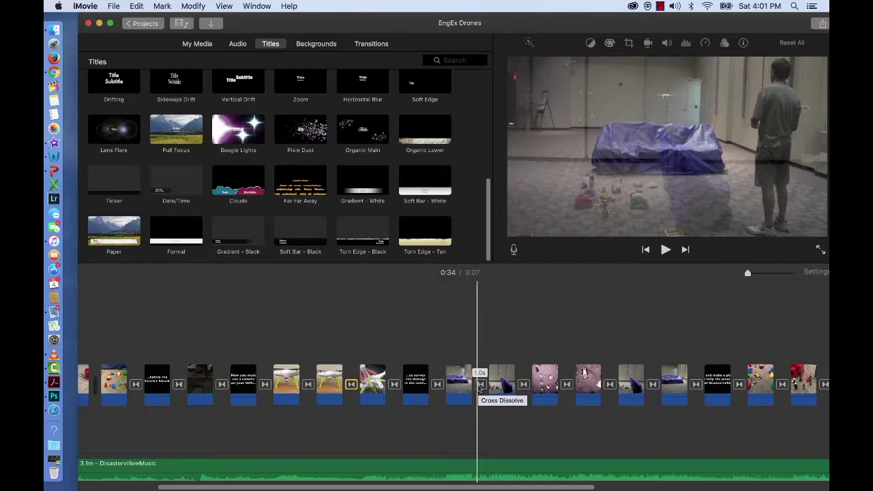
Set one Cross Dissolve to 1.0 s and apply that duration to every transition
double_click(394, 385)
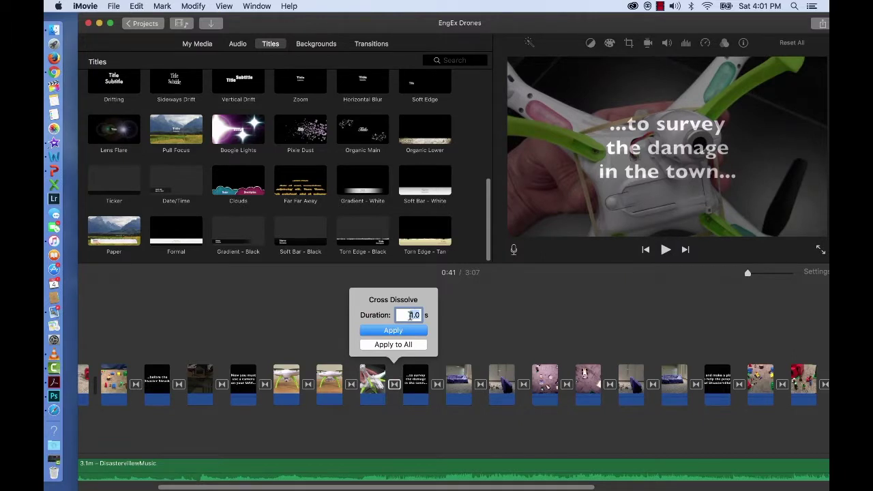
click(401, 351)
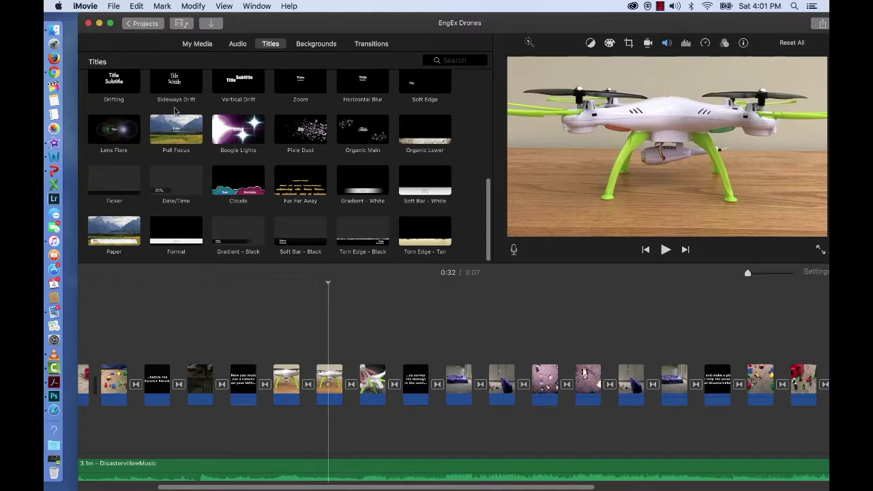
click(87, 7)
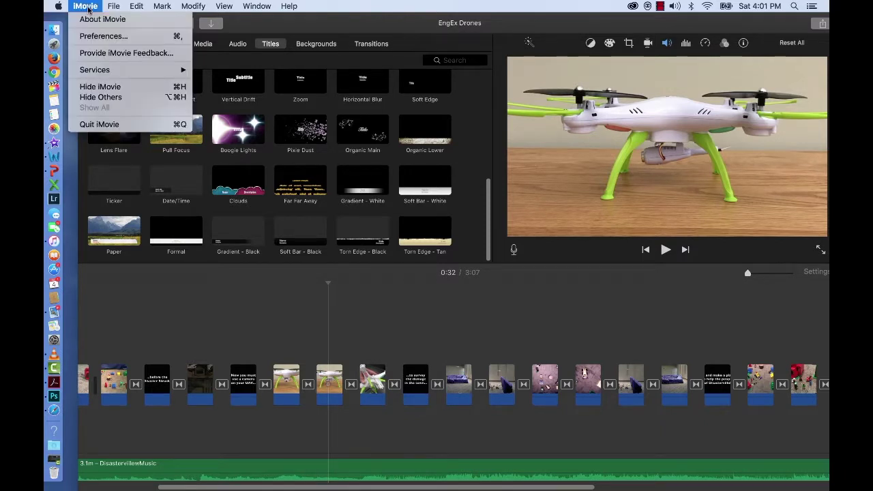
click(94, 37)
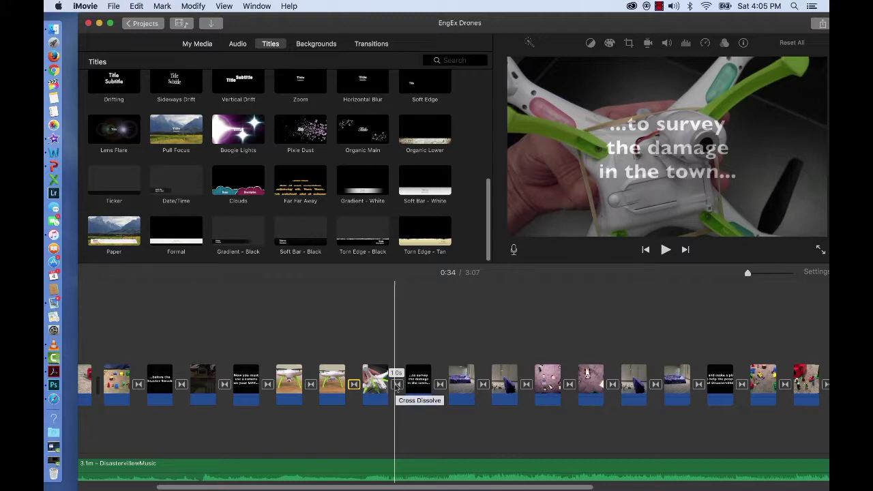
right_click(396, 386)
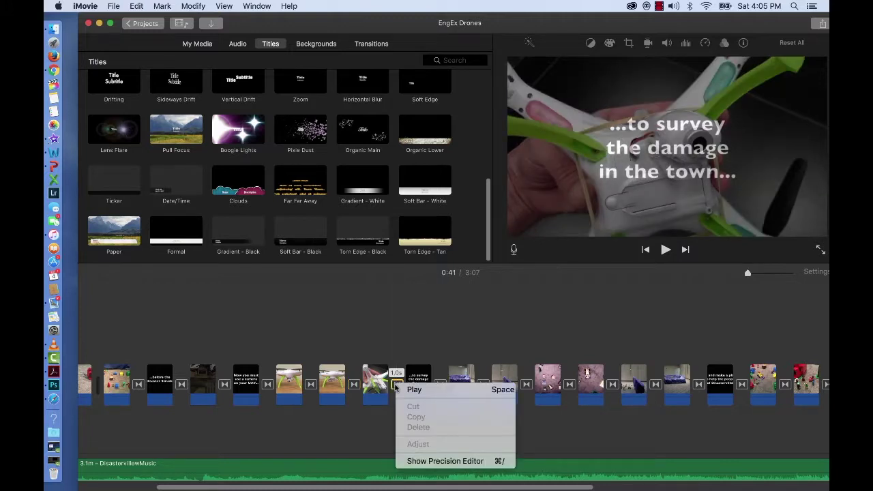
click(397, 386)
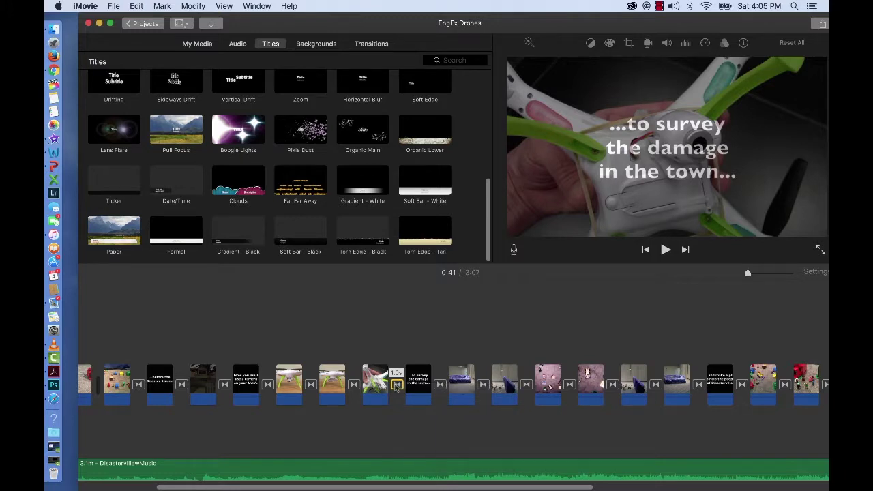
right_click(396, 385)
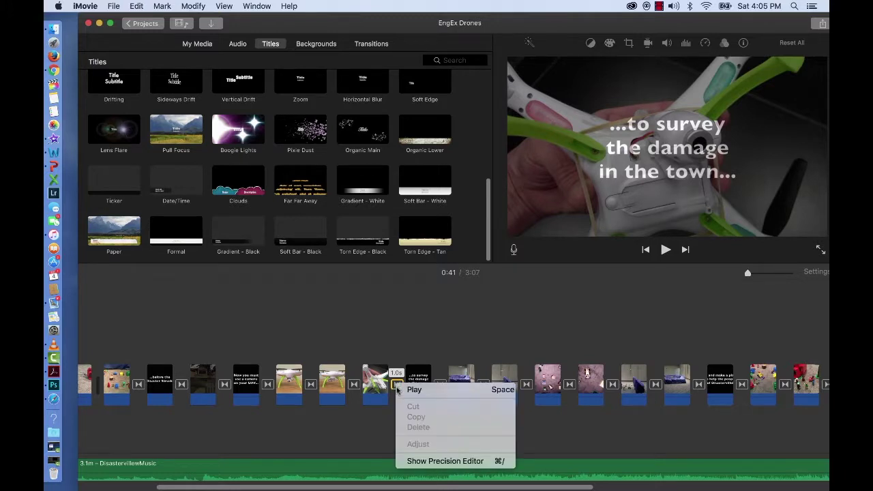
click(431, 461)
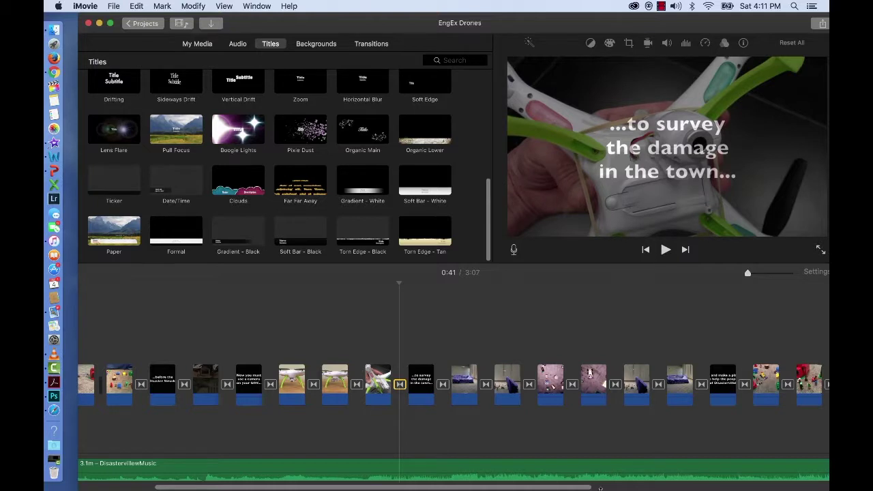
click(204, 48)
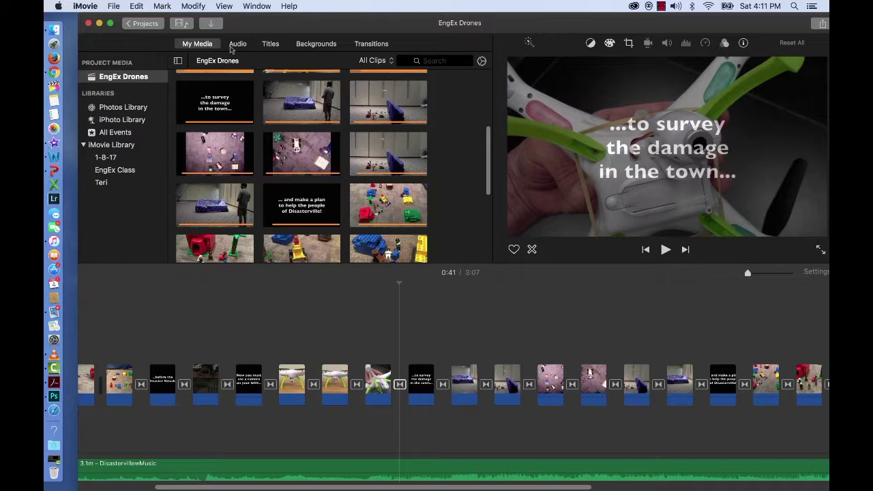
click(232, 48)
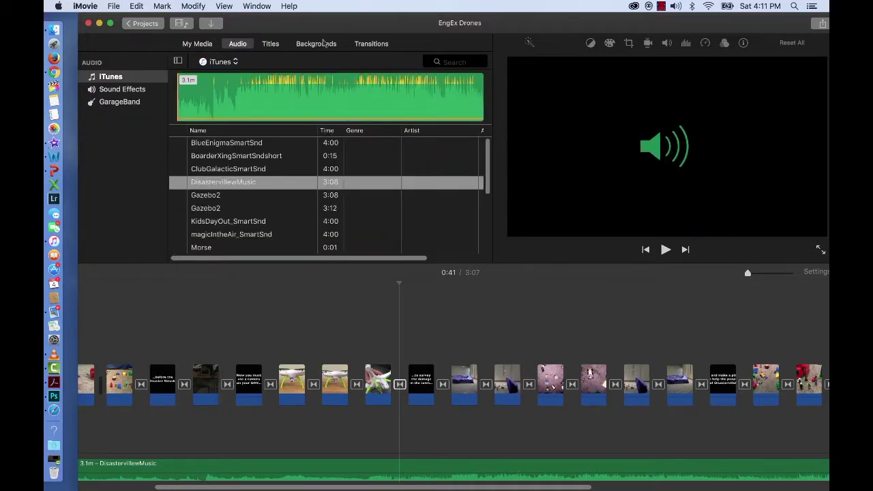
click(370, 45)
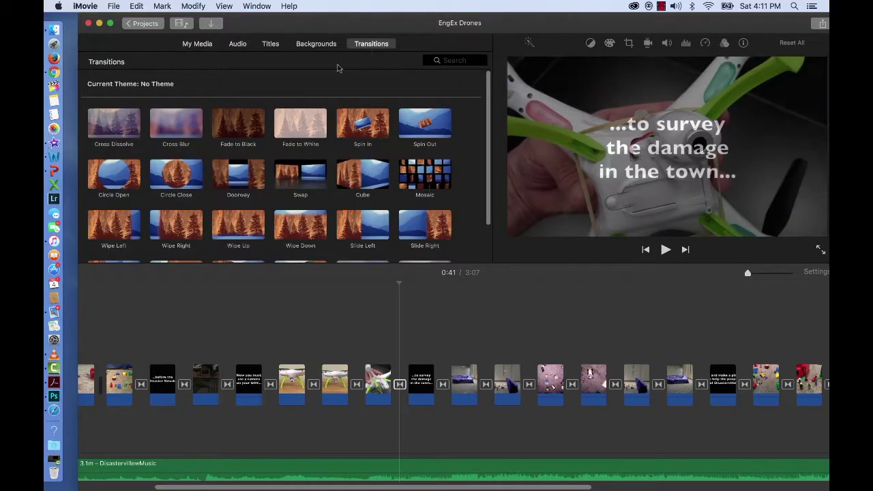
click(271, 45)
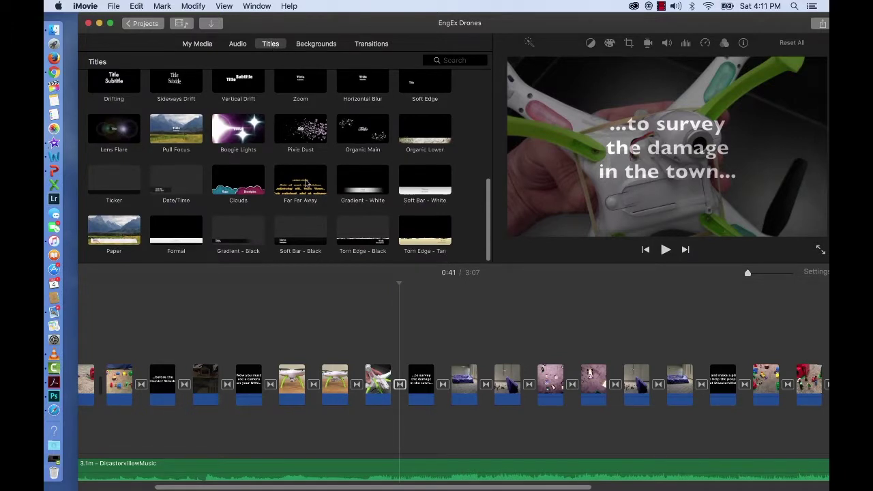
scroll(305, 183, up, 5)
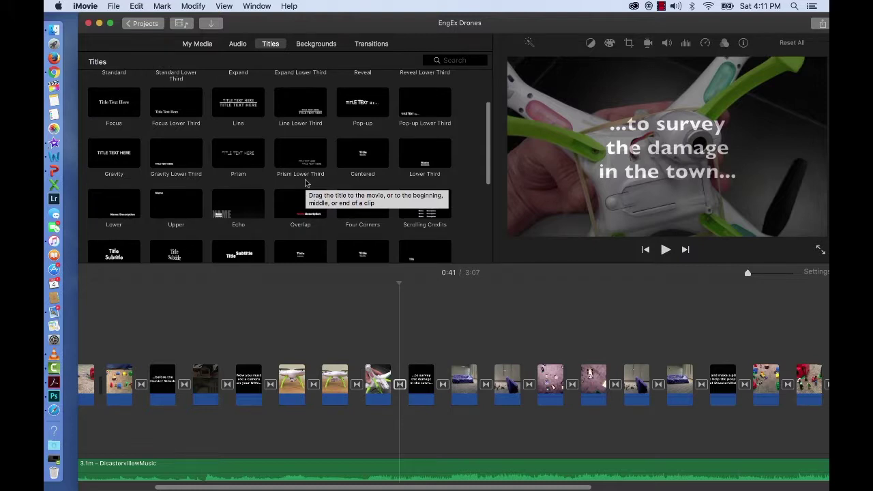
Preview Centered, Lower Third, Pop-up Lower Third, Pop-up, Line Lower Third, Line, Focus Lower Third, then Focus
click(367, 161)
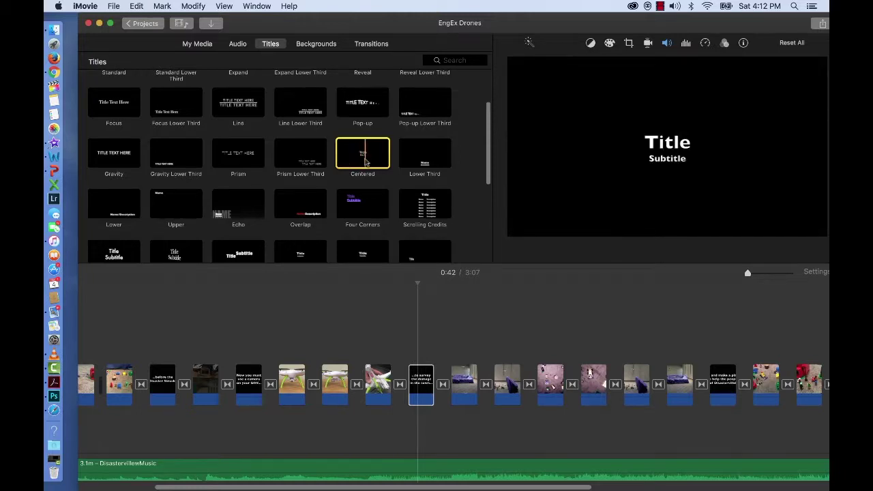
click(424, 163)
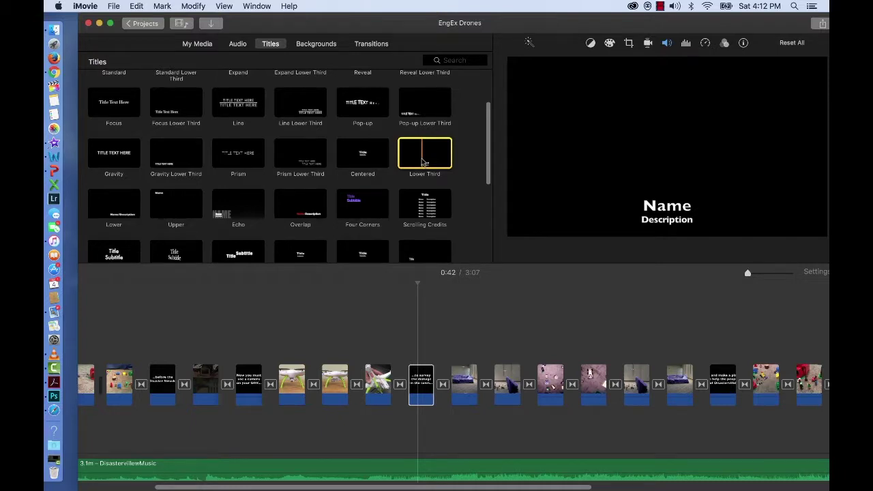
click(425, 103)
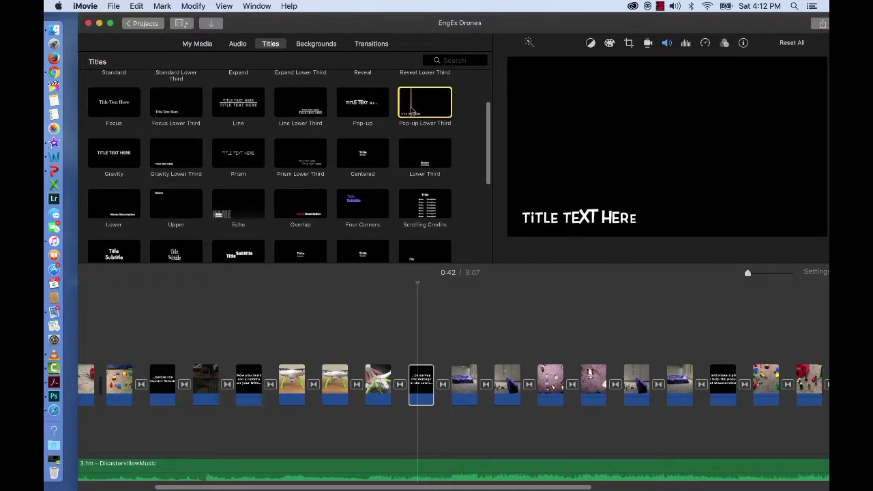
click(360, 109)
click(304, 114)
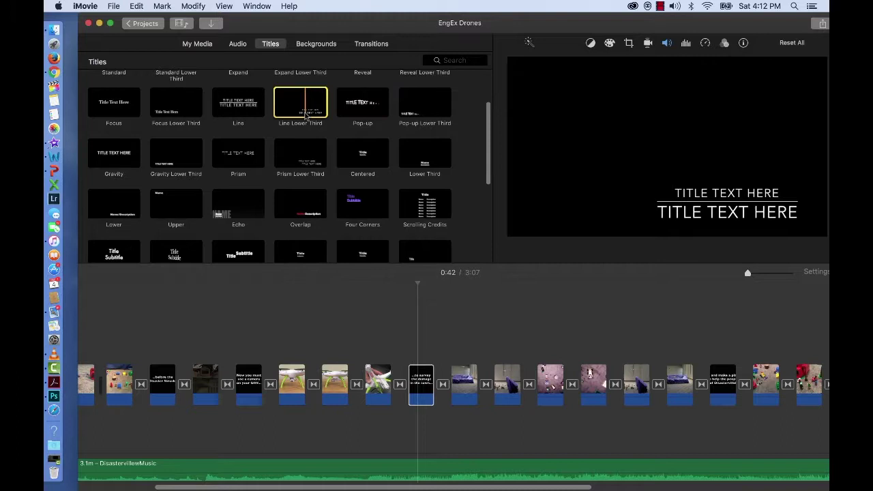
click(231, 114)
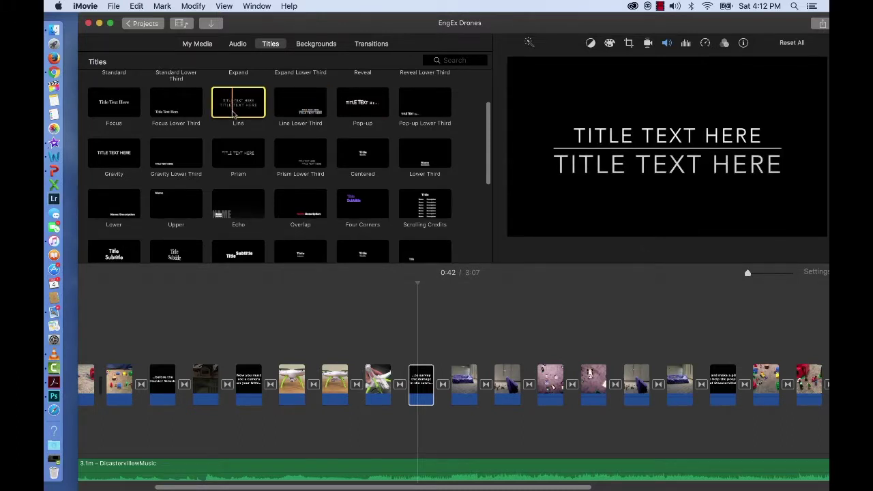
click(164, 116)
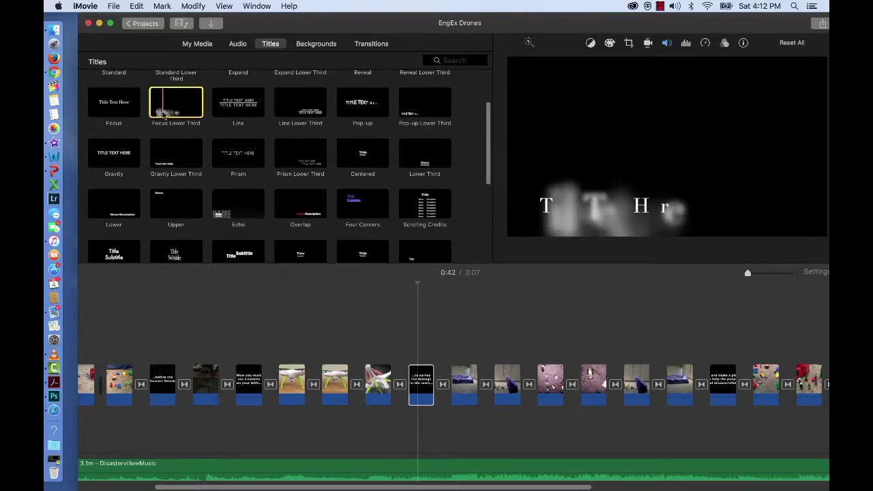
click(116, 109)
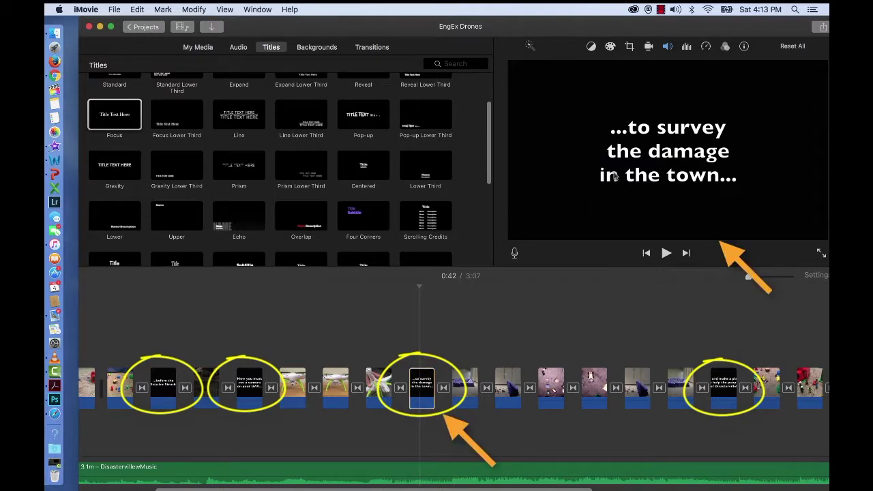
Select the '...to survey the damage in the town...' clip and choose the Focus title
click(421, 385)
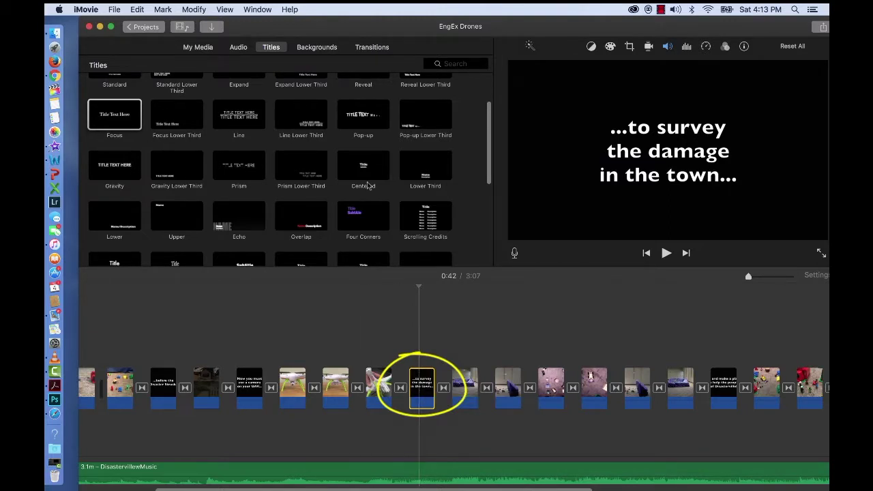
click(114, 114)
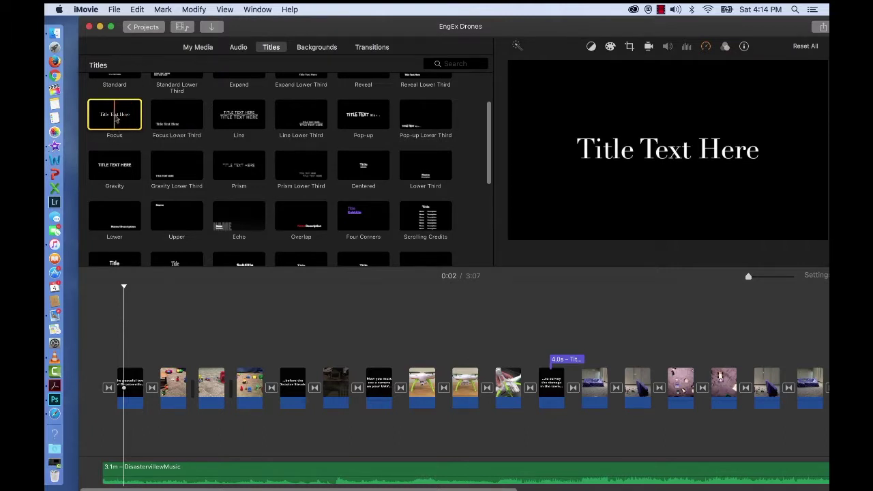
Place a Focus title over the opening clip reading 'The Peaceful Town' / 'of Disasterville...'
click(126, 392)
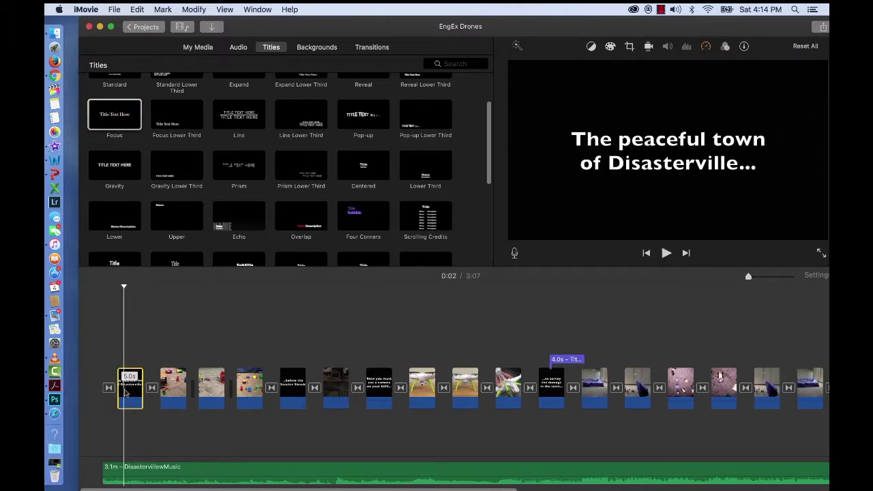
drag(116, 123, 120, 351)
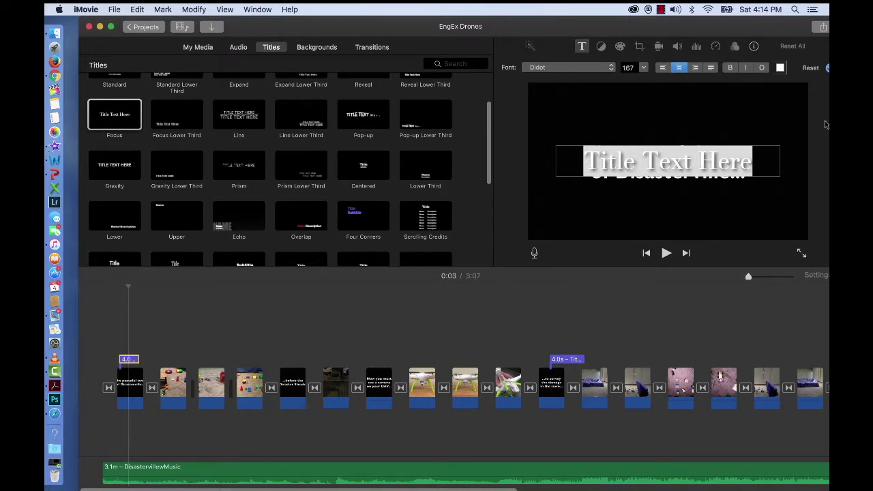
double_click(731, 159)
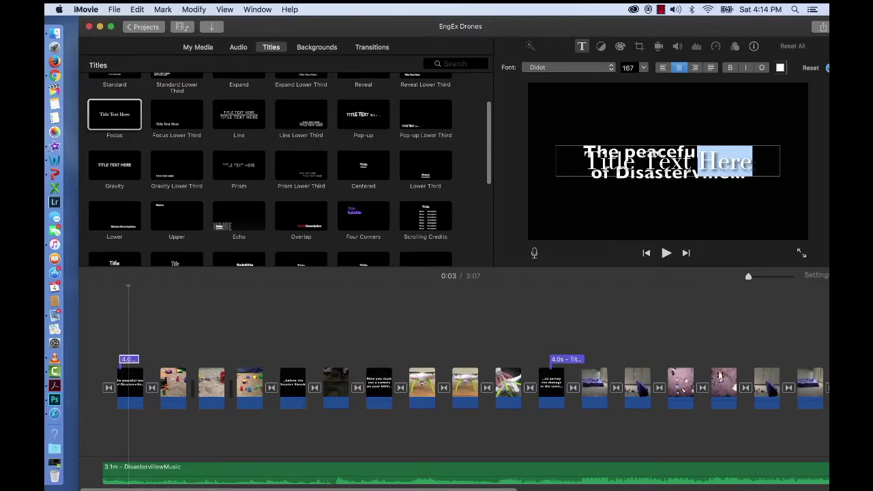
drag(752, 164, 609, 162)
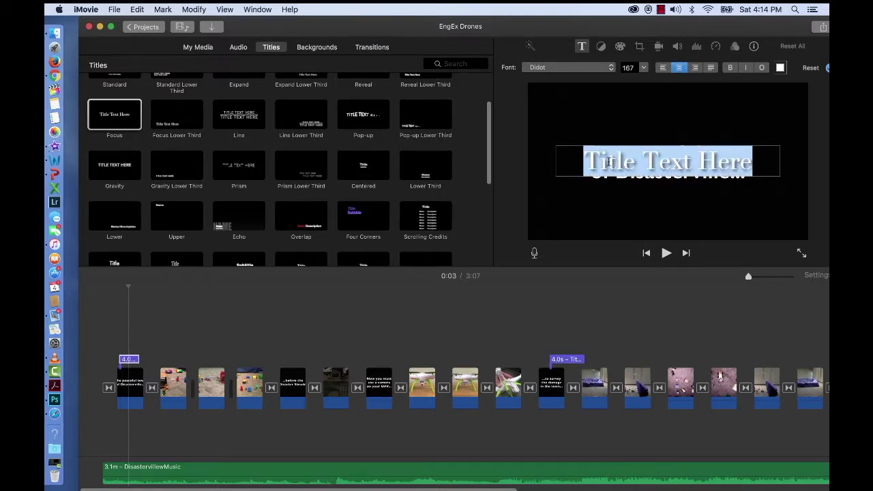
text(The)
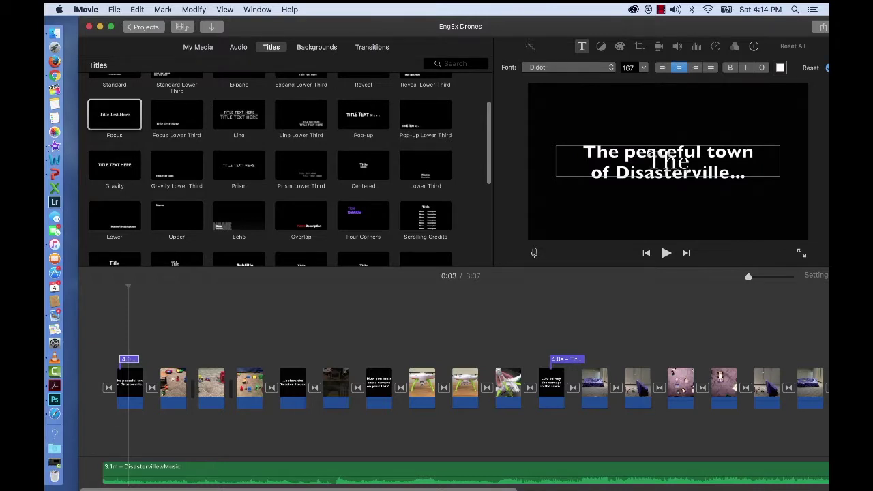
text( Peacef)
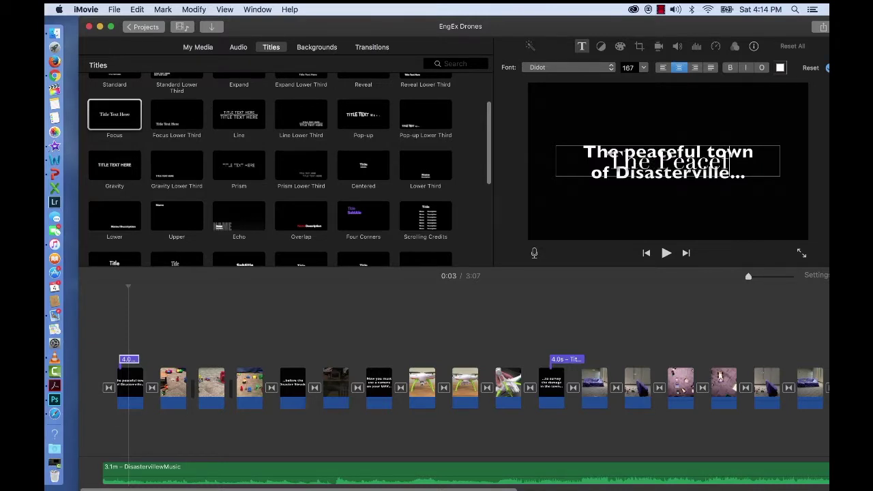
text(ul Town)
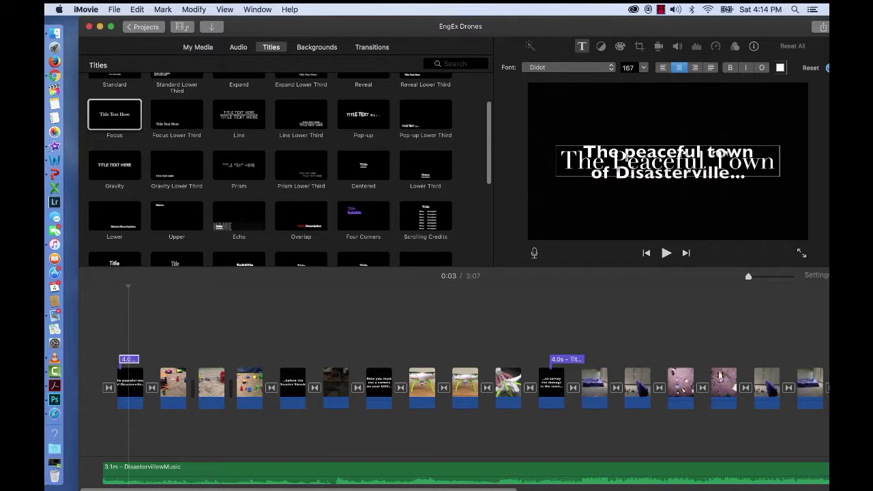
key(Return)
text(of Disast)
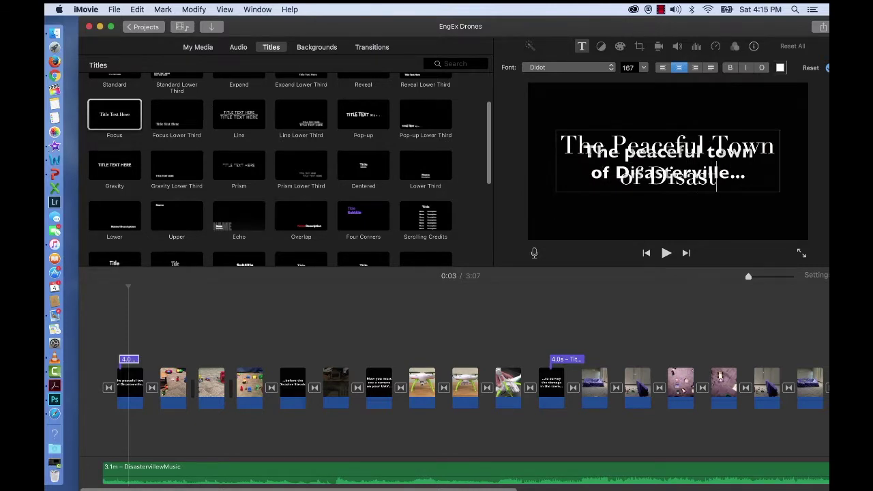
text(erville)
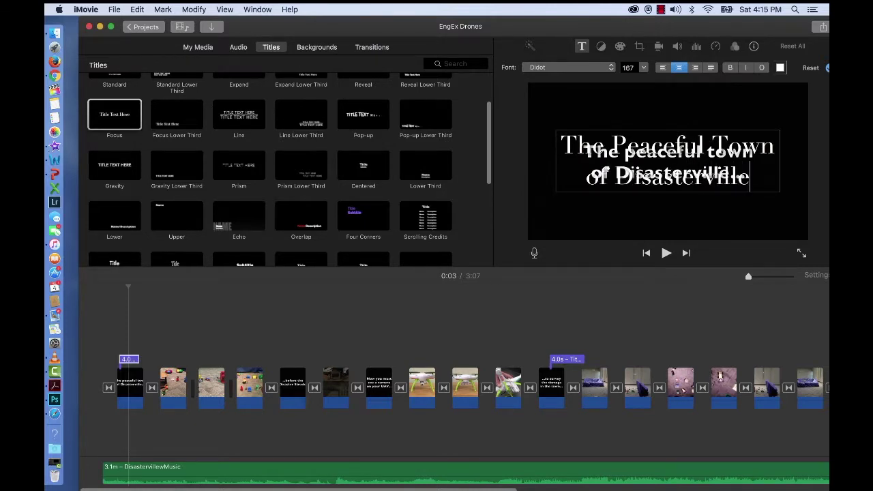
text(...)
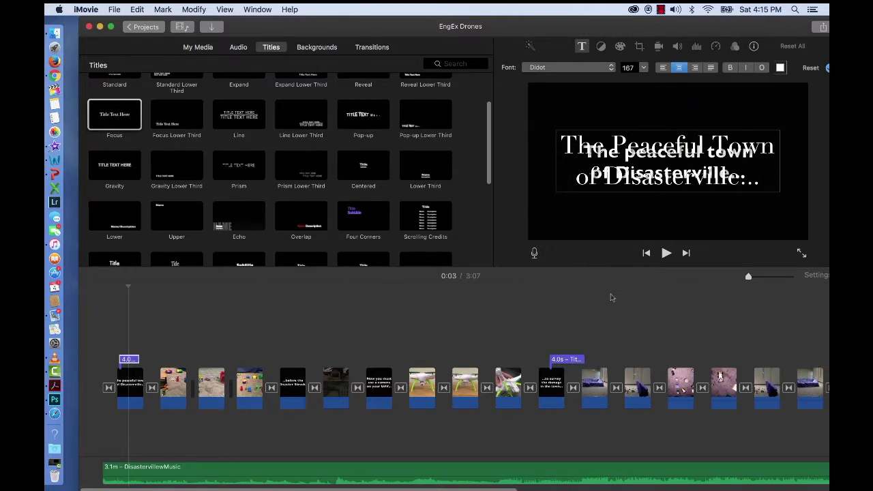
Delete the old opening title clip, then undo the deletion to restore it
click(132, 389)
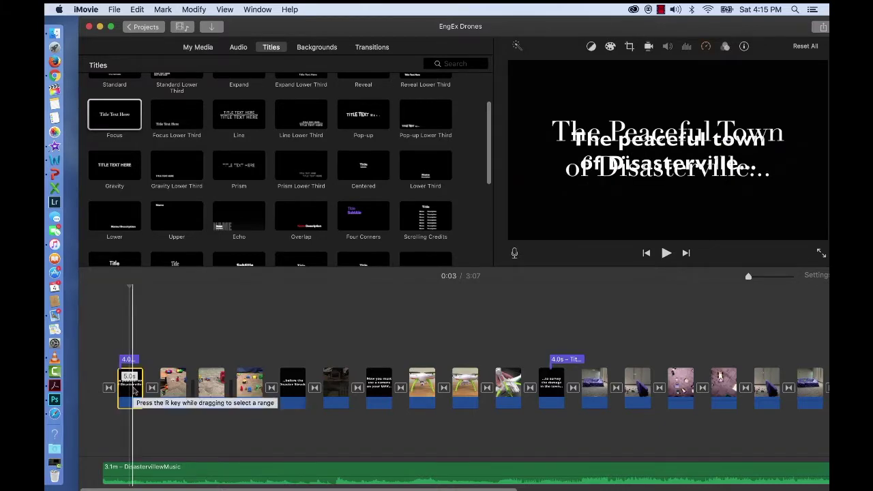
key(Delete)
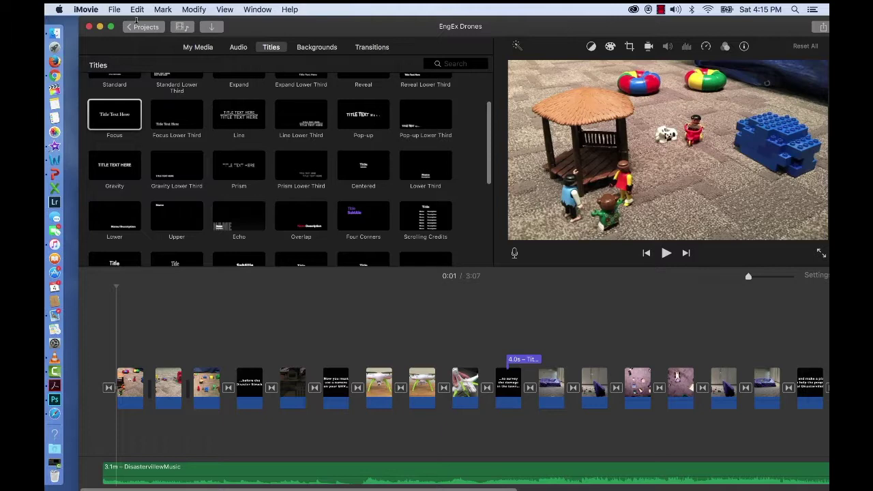
click(137, 10)
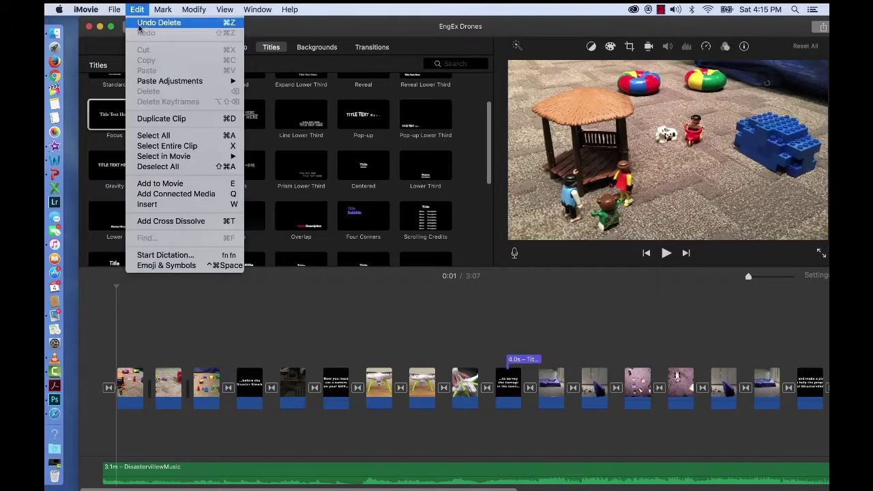
click(139, 27)
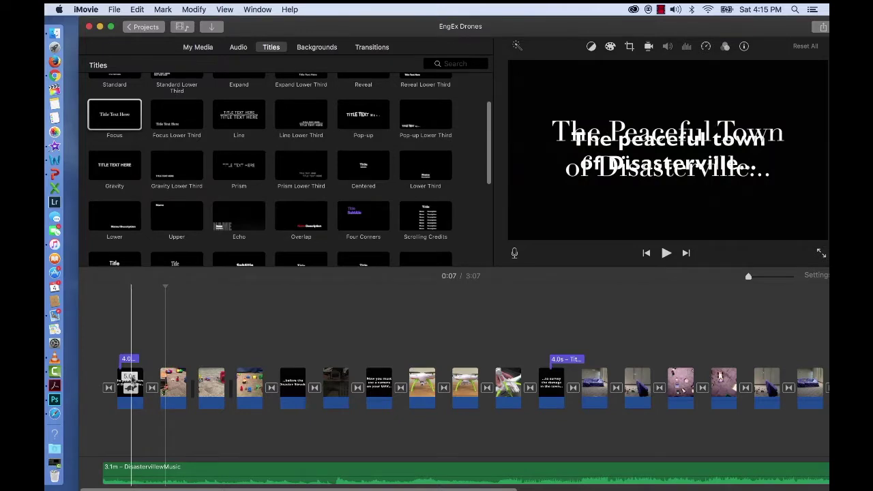
Move the Focus title to the movie's start, trim it to 3.9 s, and play
click(130, 384)
drag(132, 359, 168, 358)
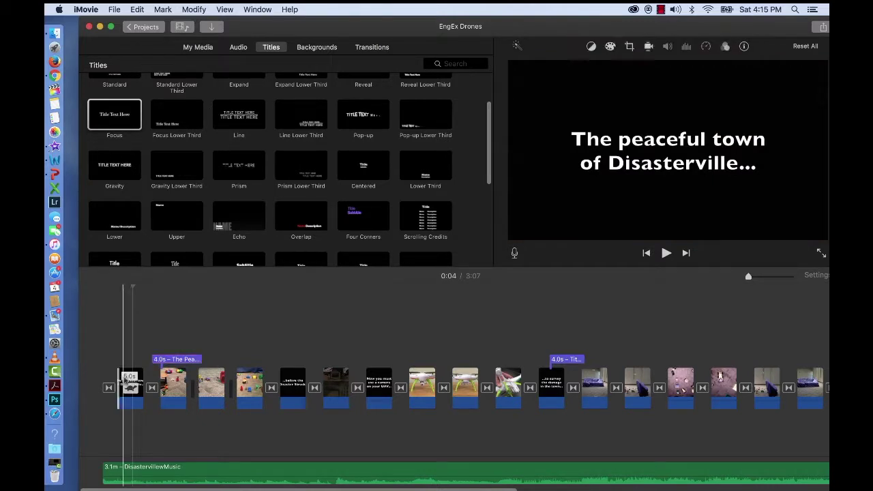
drag(130, 380, 85, 374)
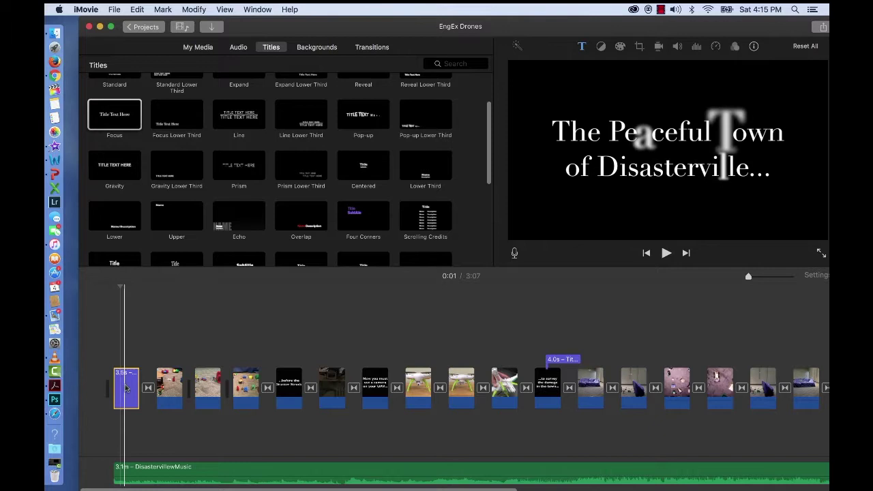
drag(135, 383, 146, 384)
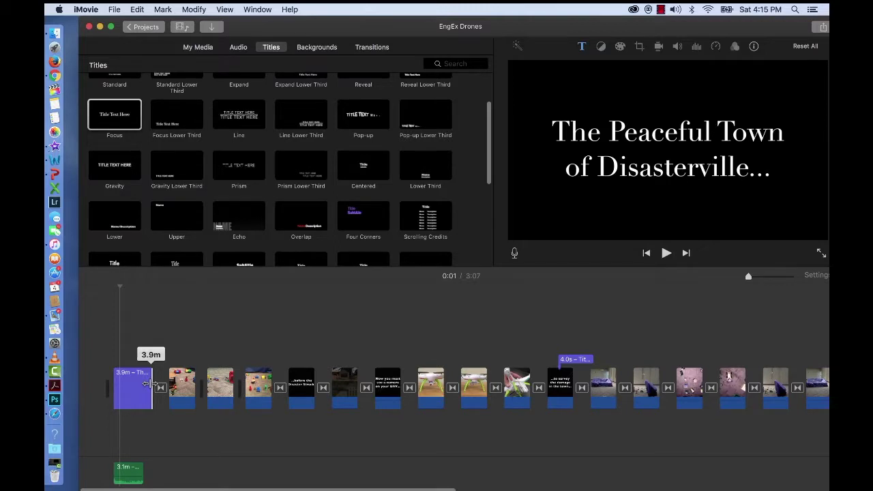
drag(149, 384, 140, 384)
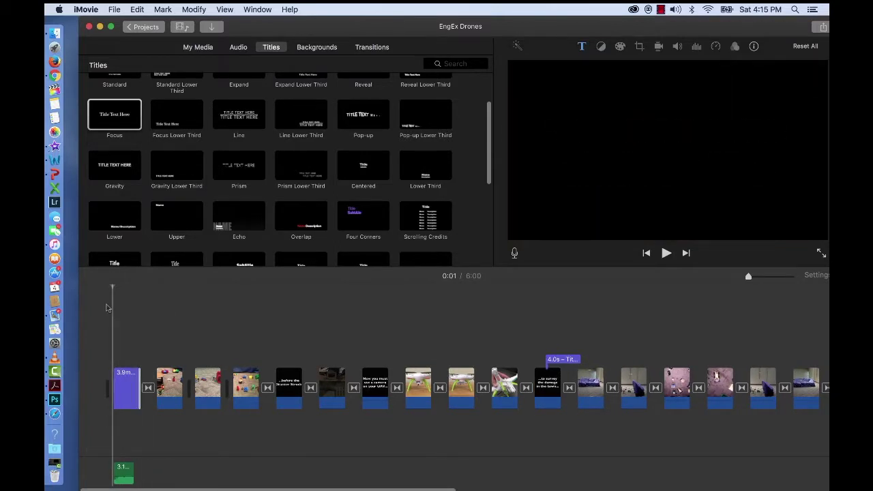
key(space)
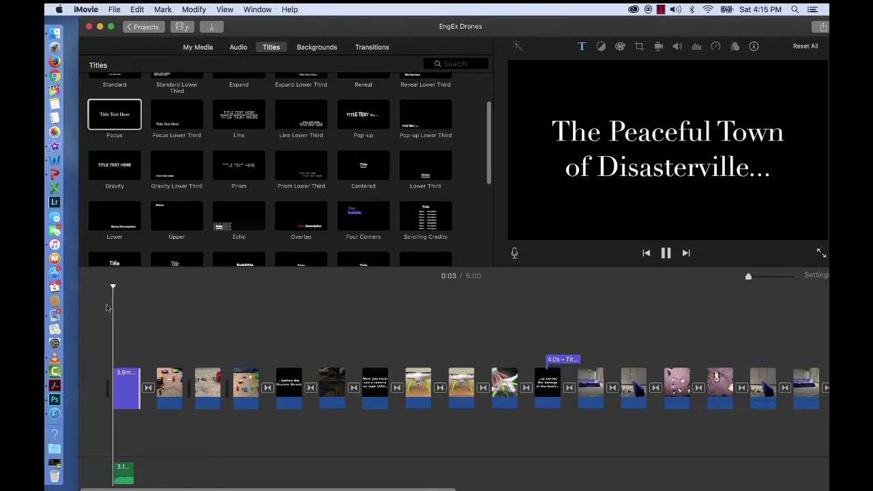
Keep the opening title in Didot and change its text colour to pale yellow
key(space)
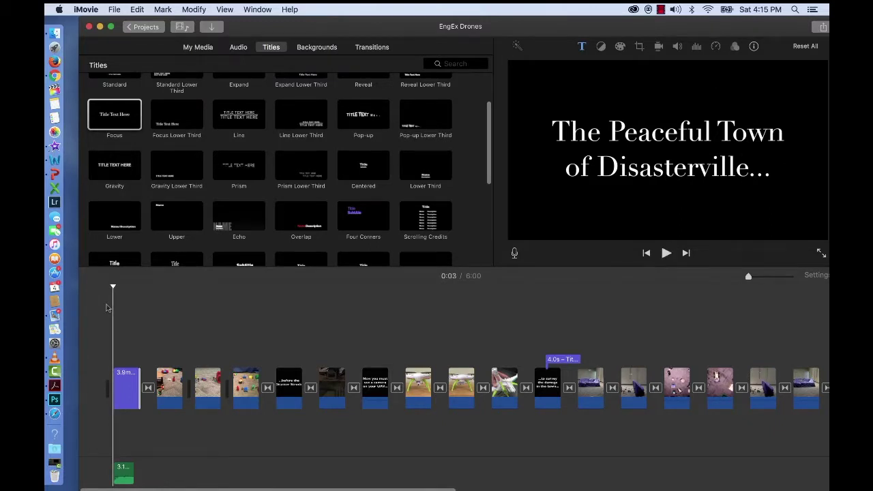
double_click(128, 395)
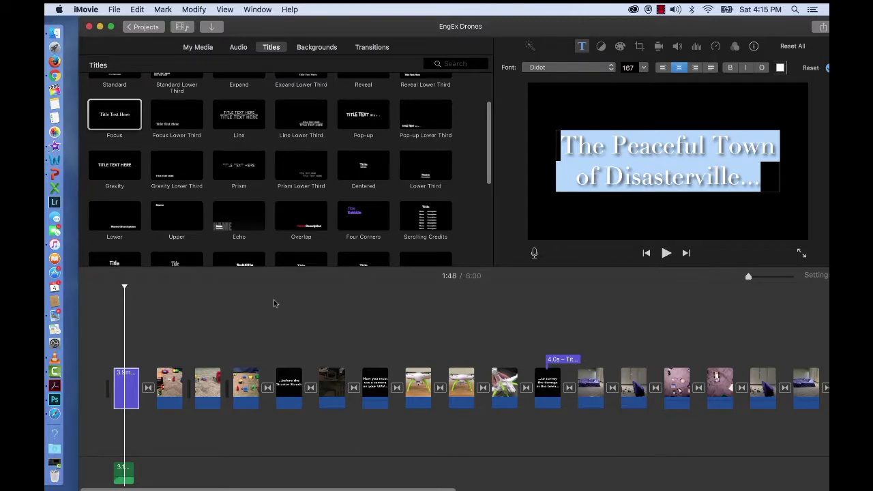
click(610, 68)
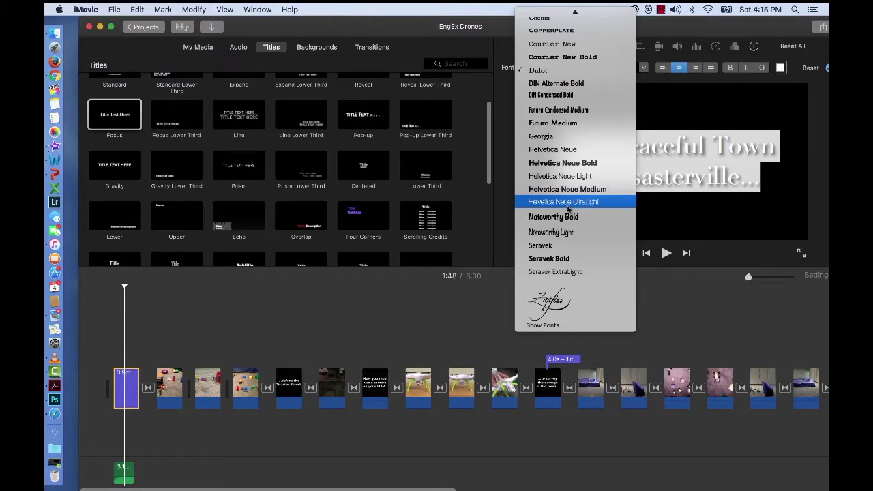
click(633, 76)
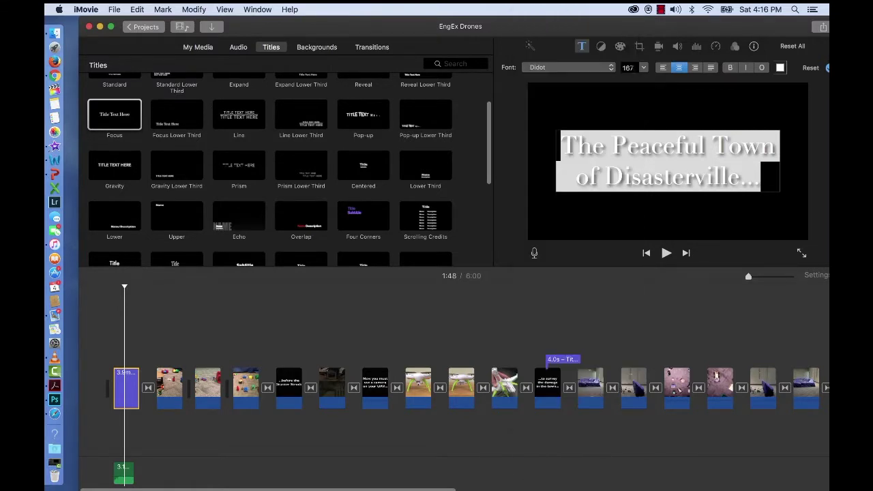
click(779, 69)
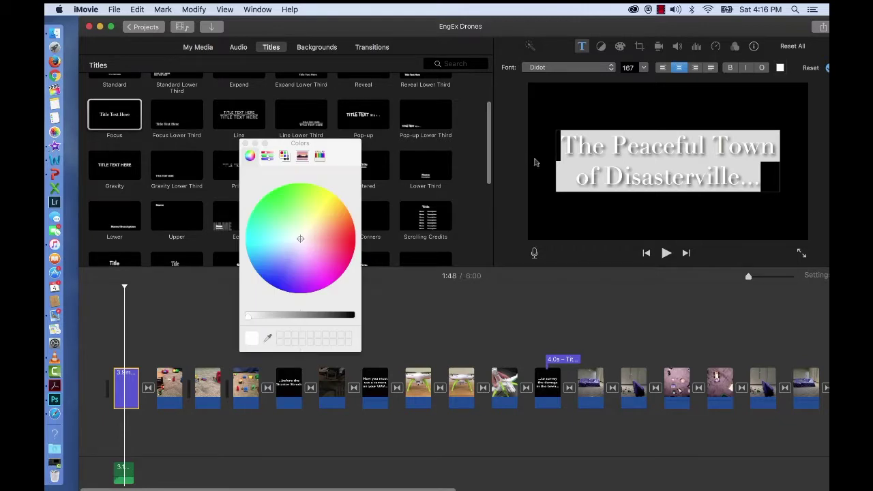
click(312, 216)
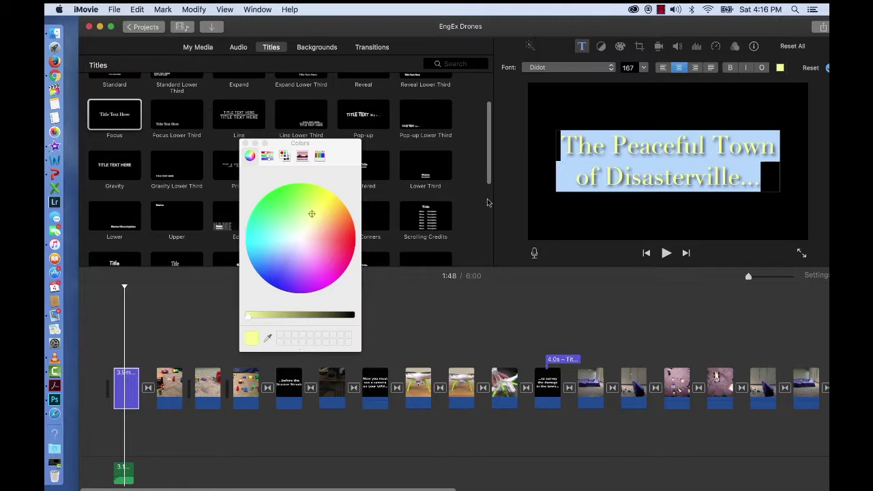
click(612, 101)
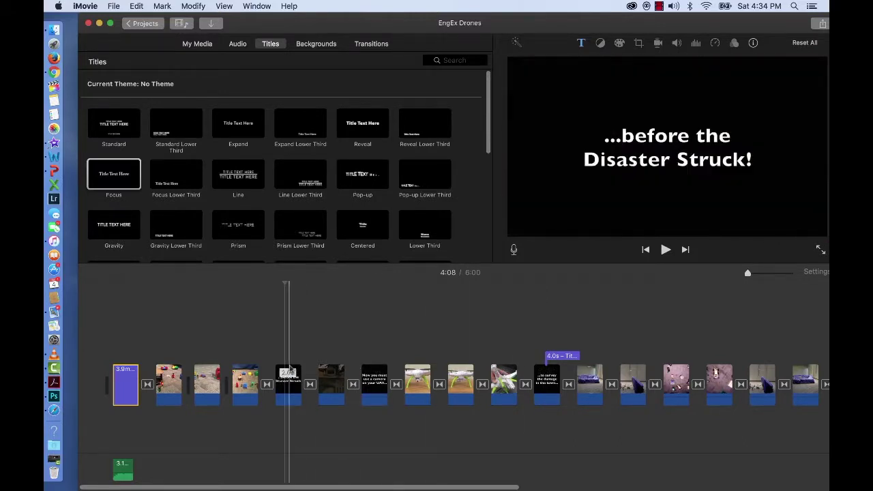
Add Centered titles near 4:10, moving one into the storyline after the 'Now you must' clip
drag(363, 225, 301, 360)
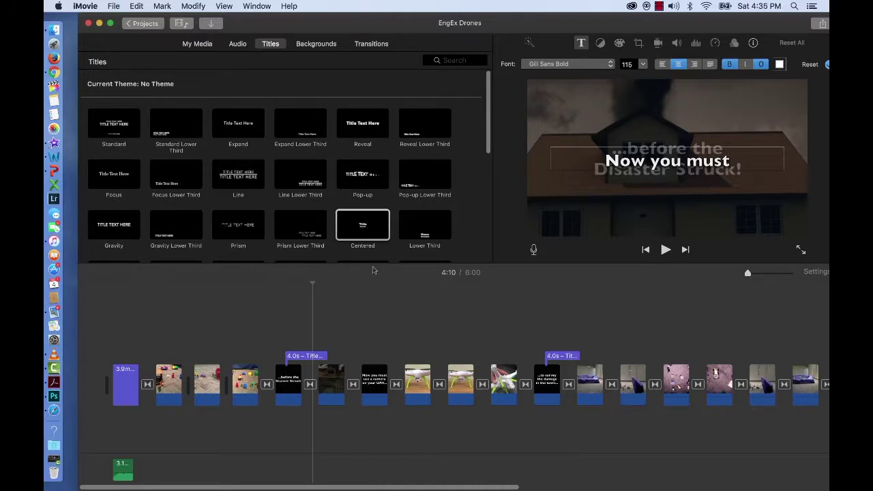
double_click(358, 230)
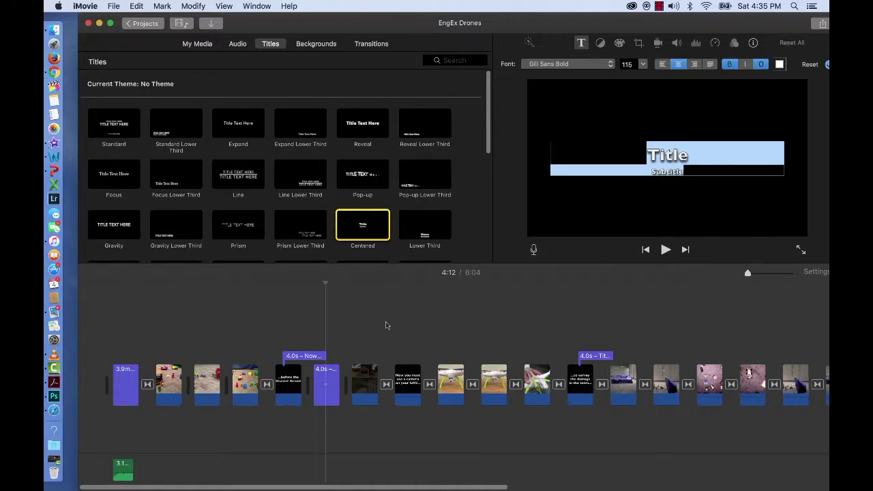
click(367, 351)
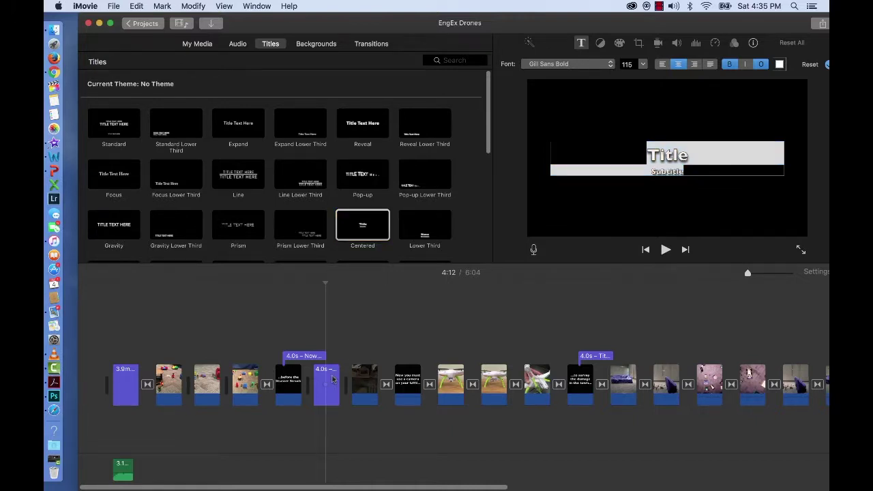
drag(333, 382, 401, 352)
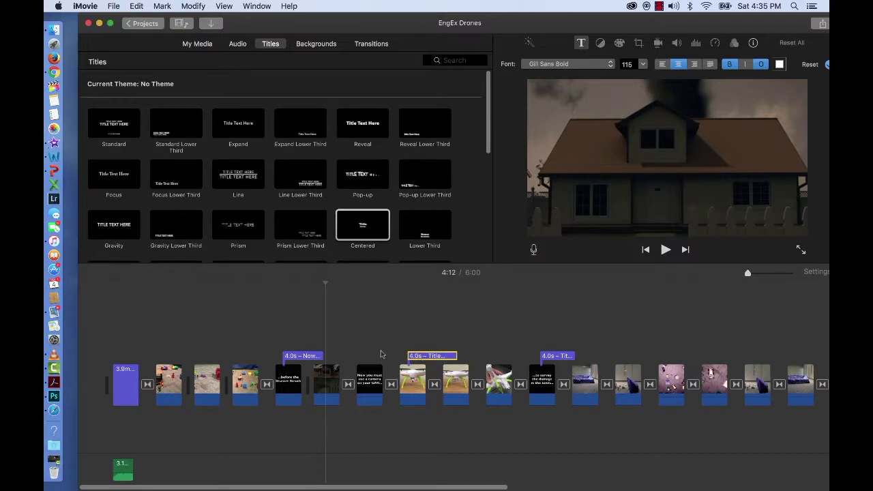
drag(418, 358, 386, 387)
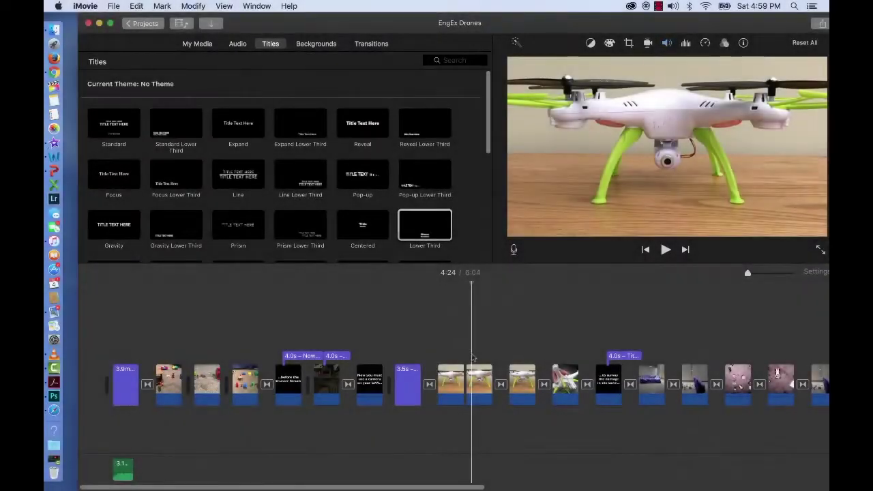
Add a Lower Third over the drone footage reading 'Drone' / '(UAV)', trimmed to 1.3 s
click(420, 227)
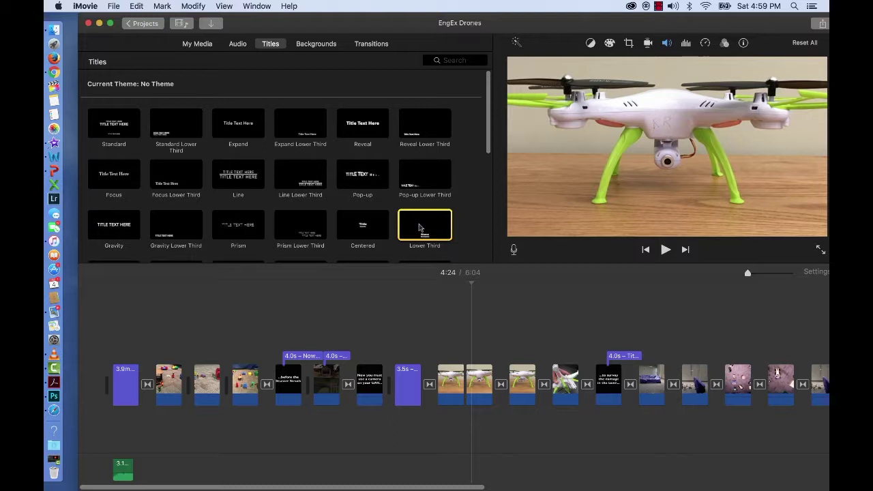
drag(420, 227, 546, 343)
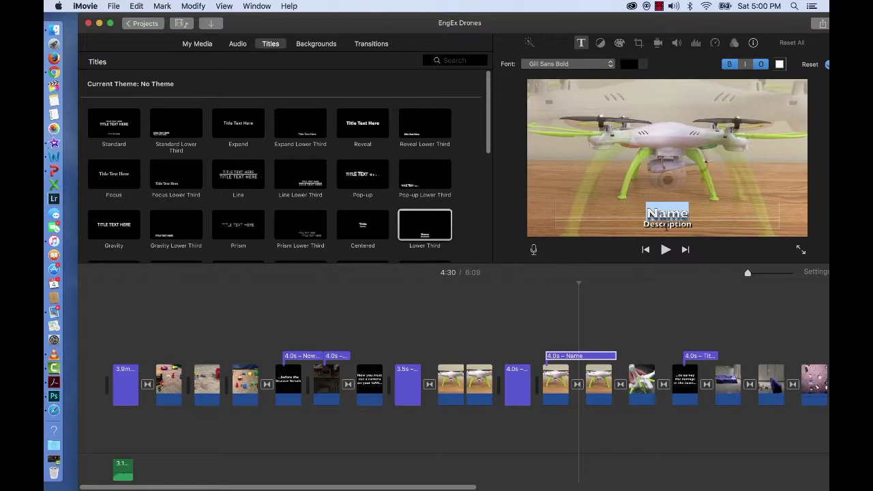
text(Drone)
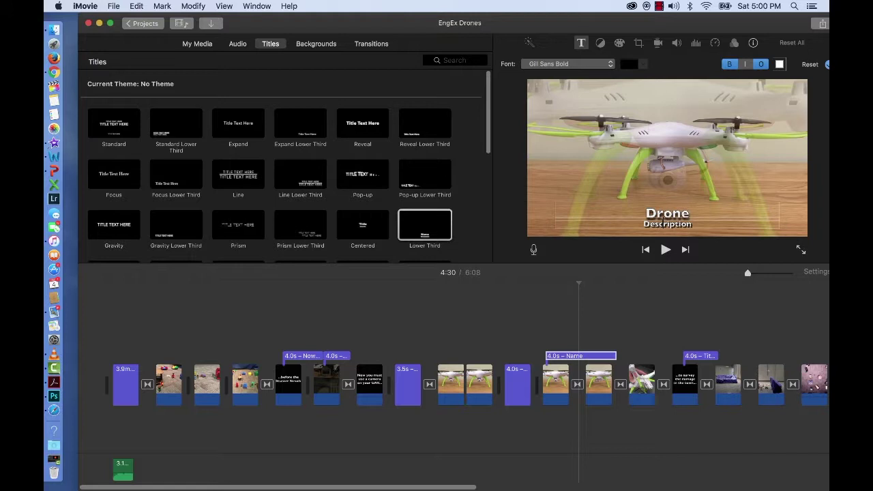
click(666, 224)
text((UAV))
drag(615, 355, 568, 355)
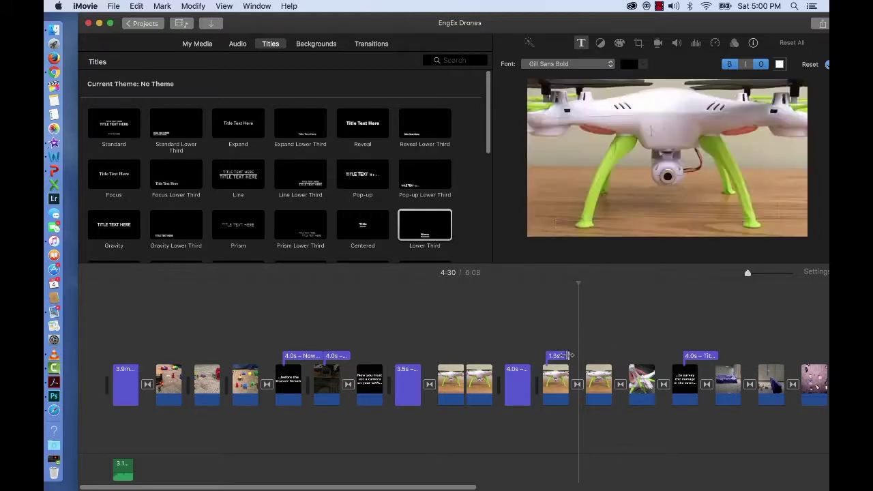
Append the Scrolling Credits title after the 'Good Luck!' card at the movie's end
scroll(407, 199, down, 5)
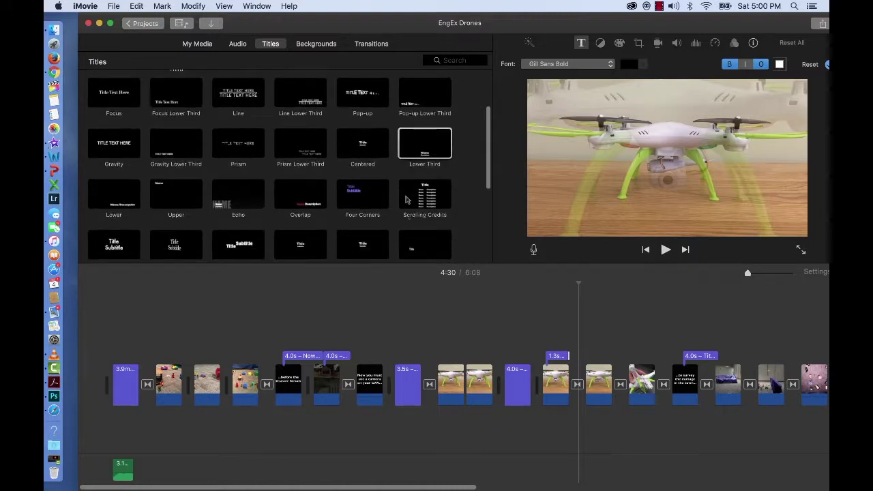
click(420, 191)
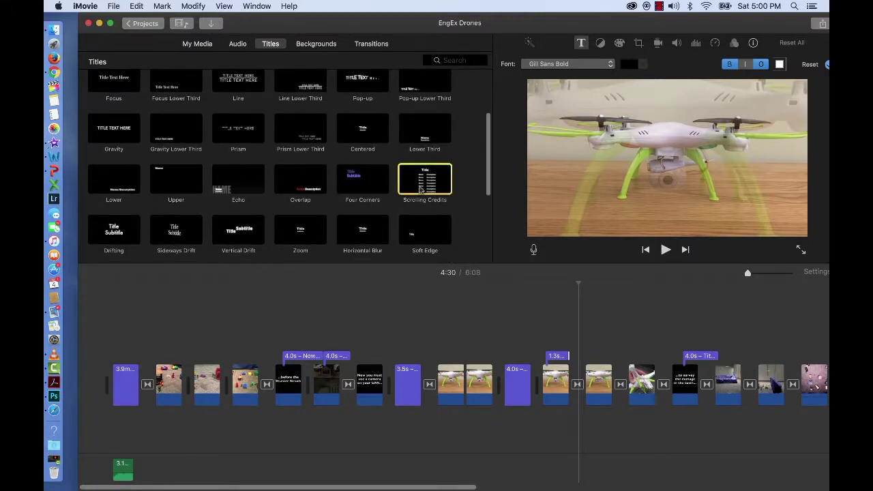
click(509, 310)
scroll(510, 310, right, 15)
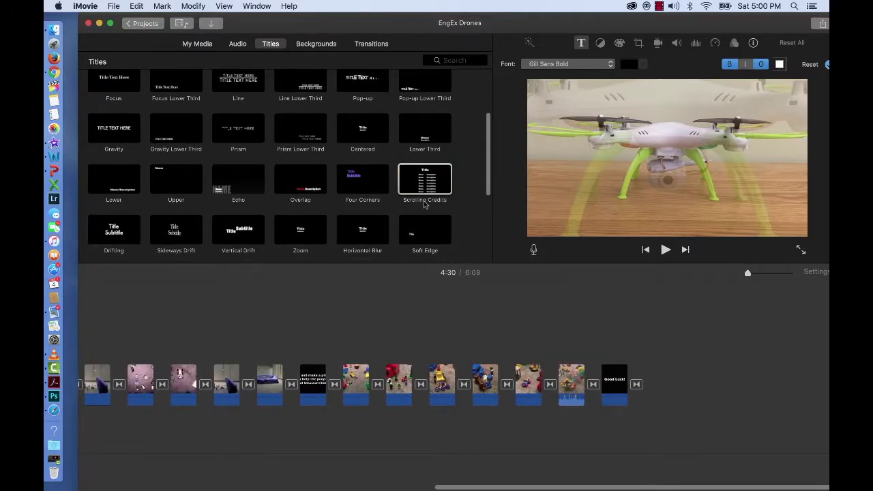
click(415, 182)
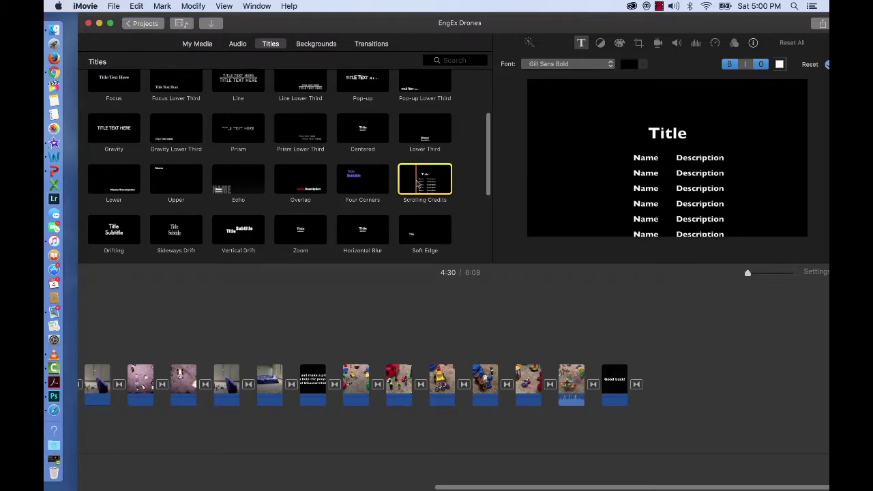
key(e)
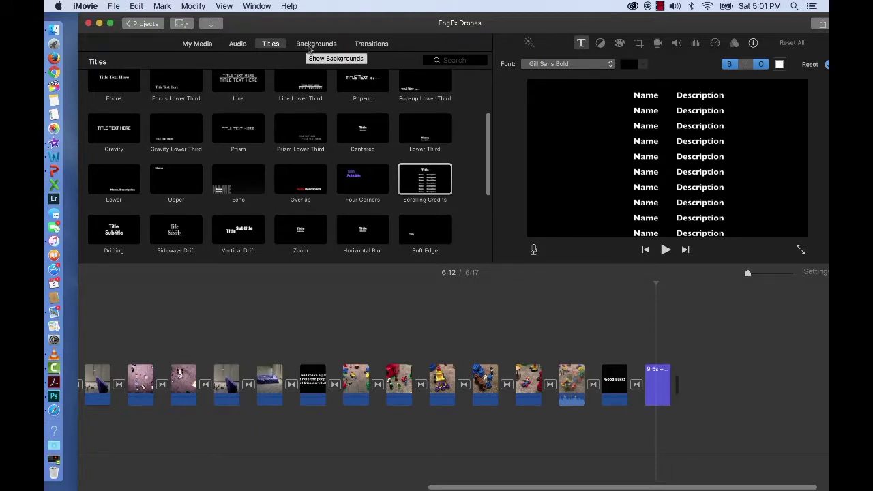
Browse the Backgrounds collection and place the Organic background after the last clip
click(308, 45)
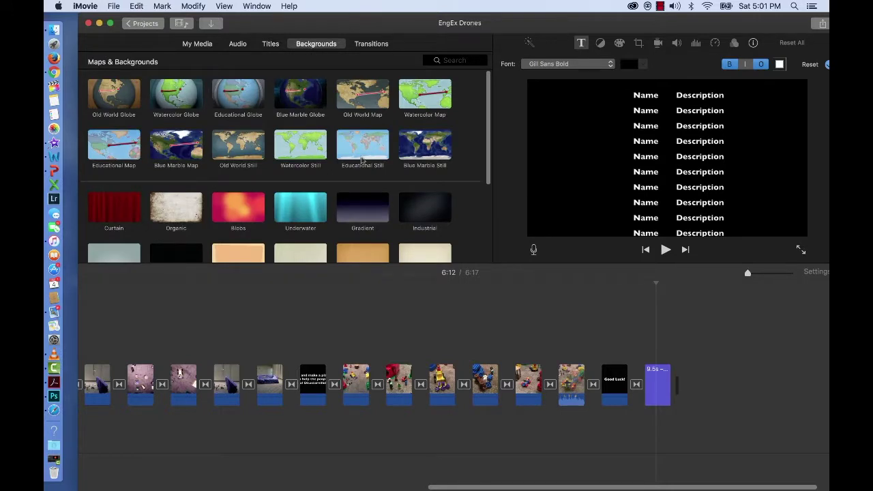
scroll(362, 161, down, 5)
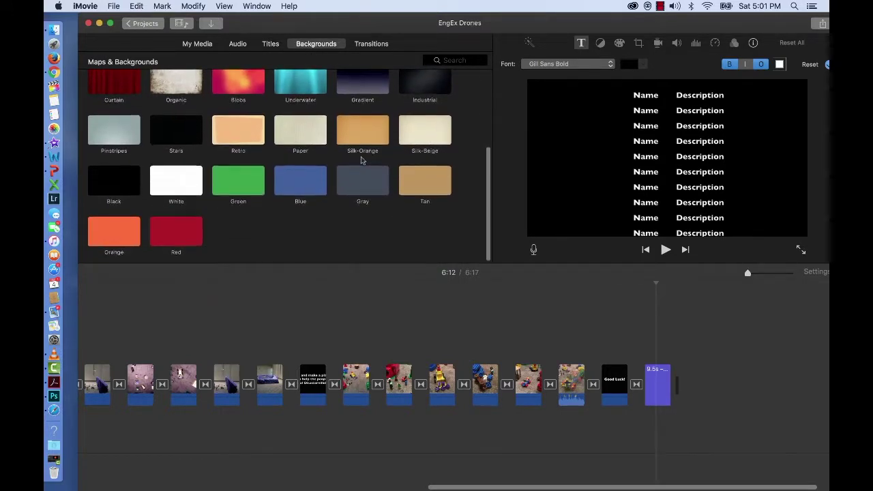
scroll(362, 161, up, 4)
scroll(362, 159, down, 2)
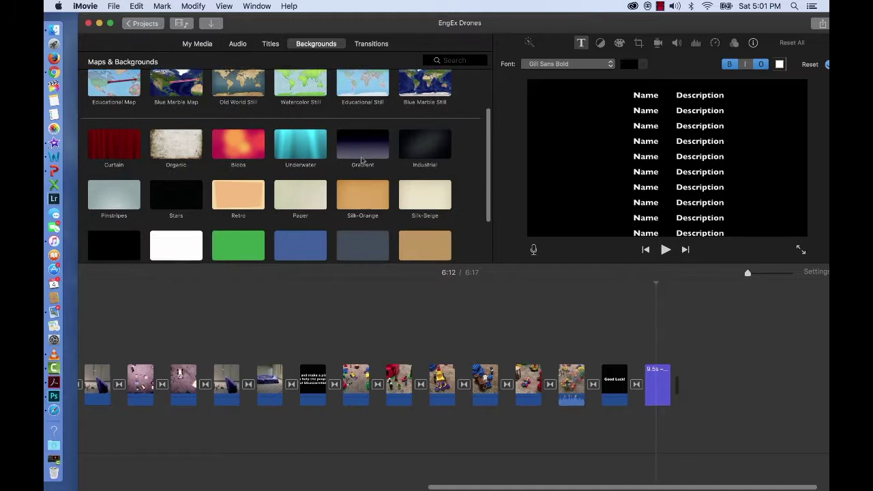
scroll(362, 159, down, 3)
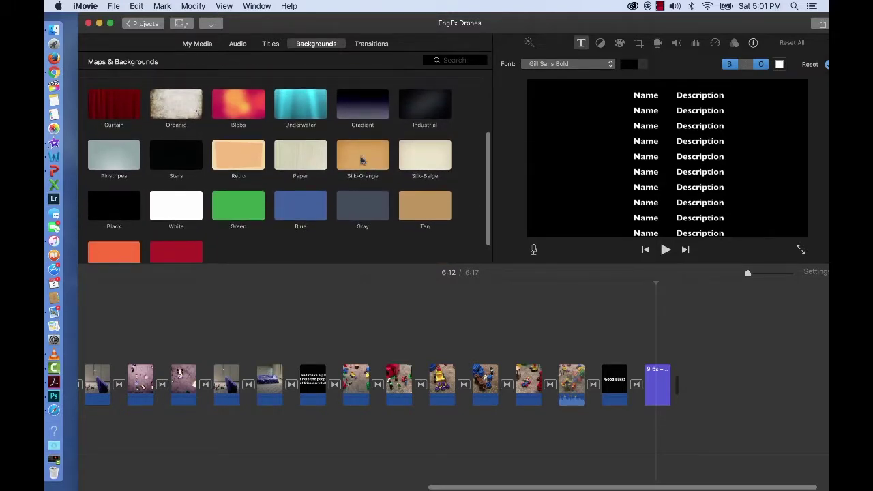
scroll(362, 160, up, 4)
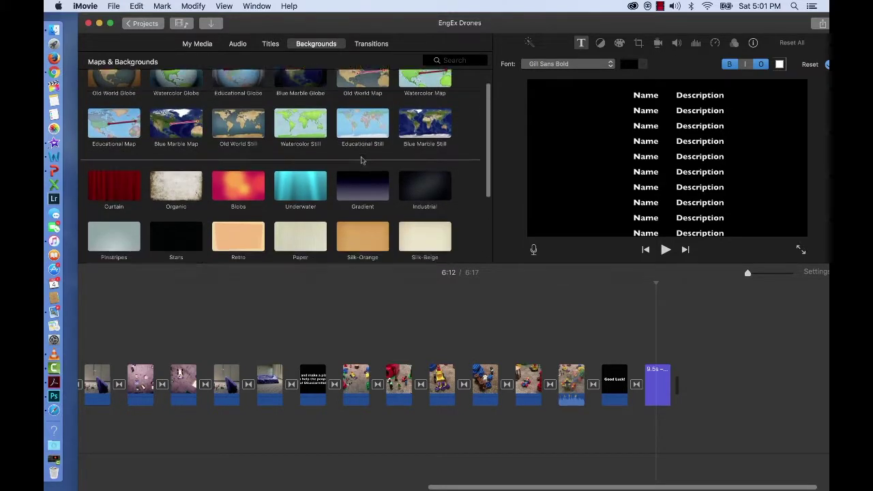
scroll(362, 160, down, 2)
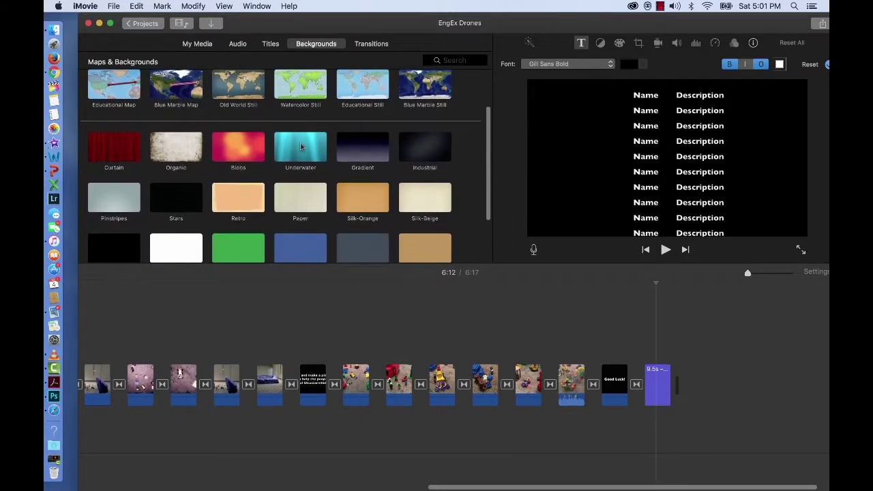
click(171, 152)
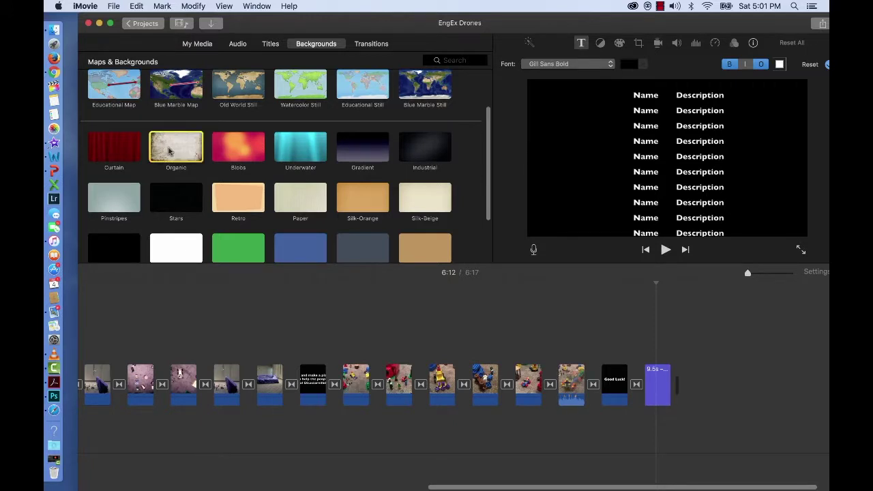
drag(170, 151, 644, 424)
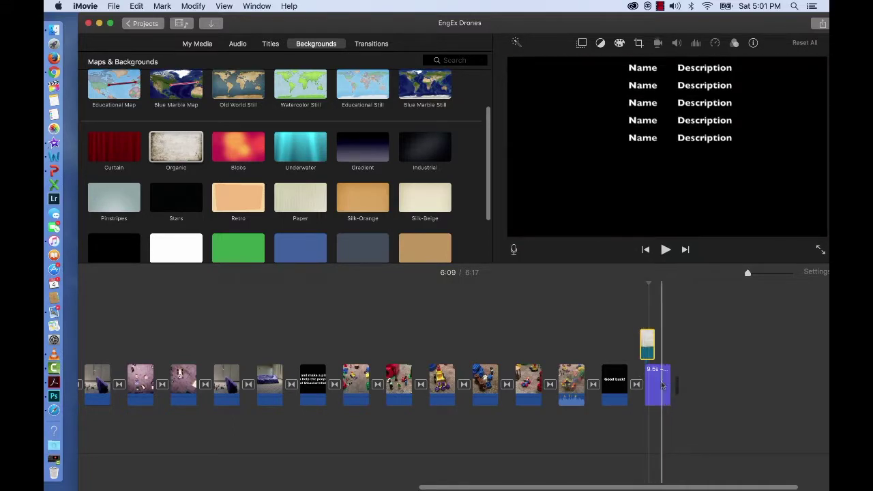
Put Organic under the credits title, lengthen and play it, then remove both
mouse_move(661, 385)
mouse_down()
mouse_move(616, 338)
mouse_move(651, 337)
mouse_move(648, 378)
mouse_up()
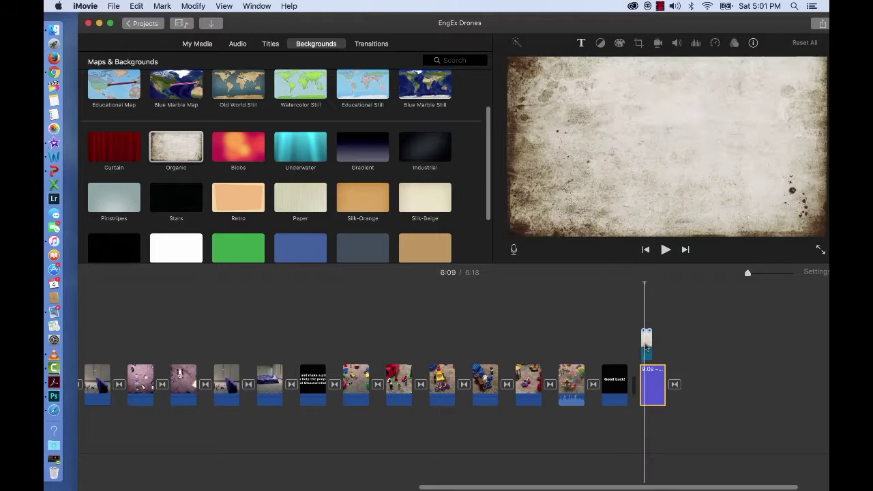
mouse_move(646, 348)
mouse_down()
mouse_move(648, 402)
mouse_move(672, 402)
mouse_move(656, 378)
mouse_move(674, 350)
mouse_move(653, 348)
mouse_move(658, 354)
mouse_up()
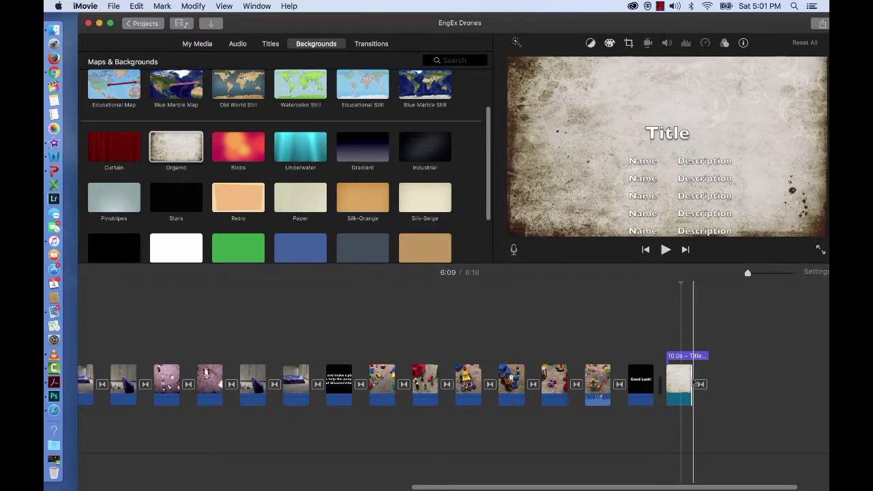
drag(692, 384, 706, 262)
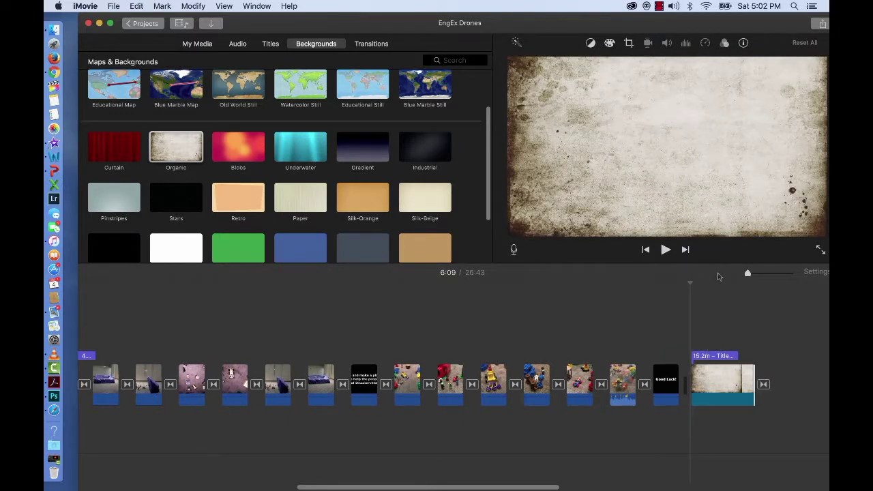
key(space)
key(Delete)
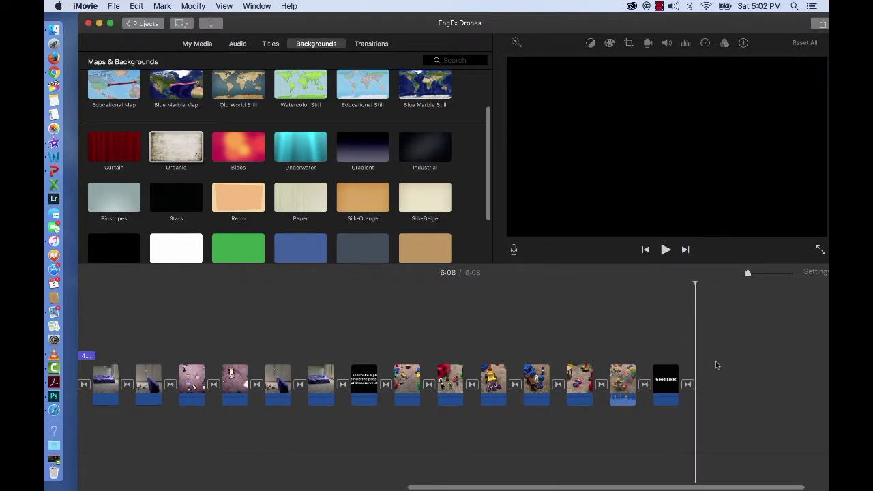
Lay the Watercolor Still world map over the opening title as a 3.9-second cutaway and select it
scroll(504, 371, left, 10)
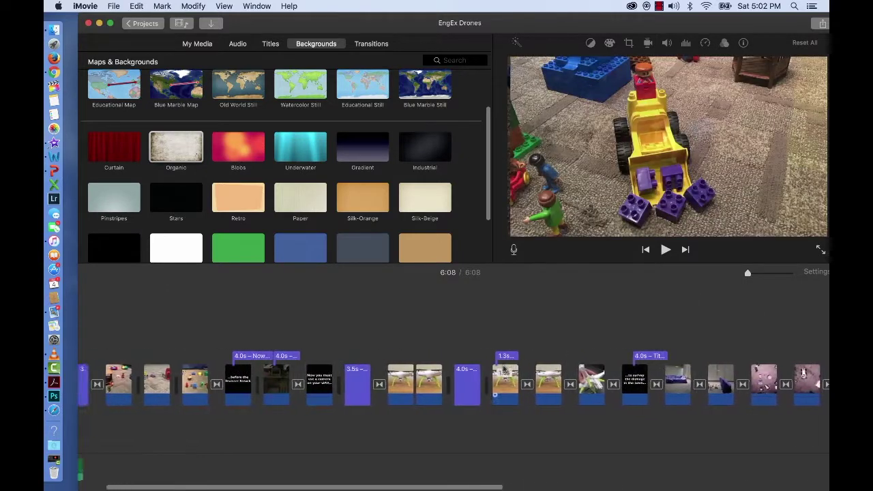
scroll(505, 372, left, 2)
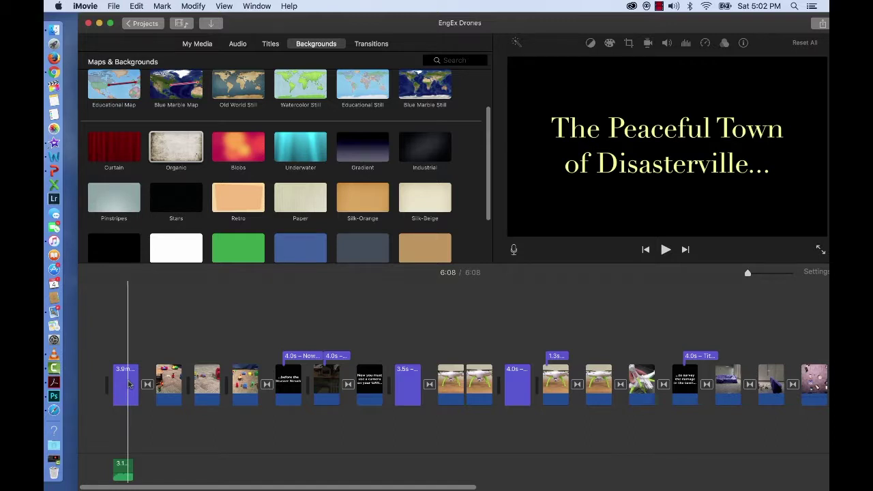
click(297, 96)
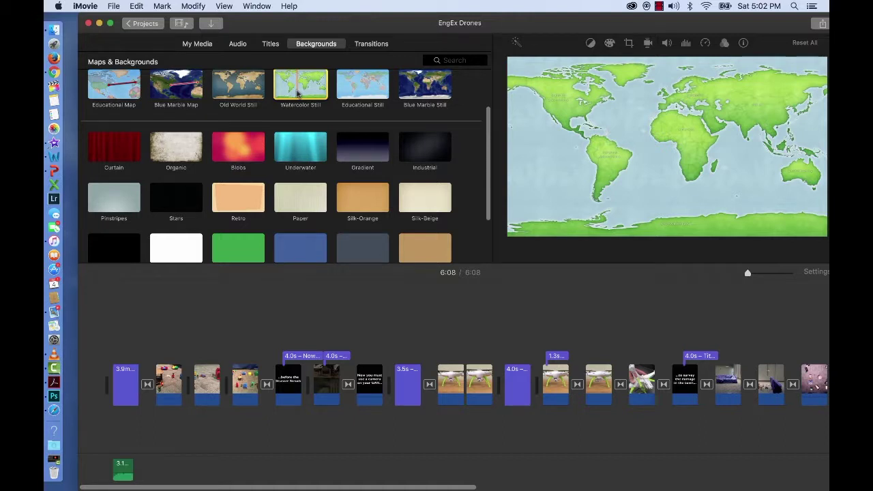
drag(298, 96, 146, 341)
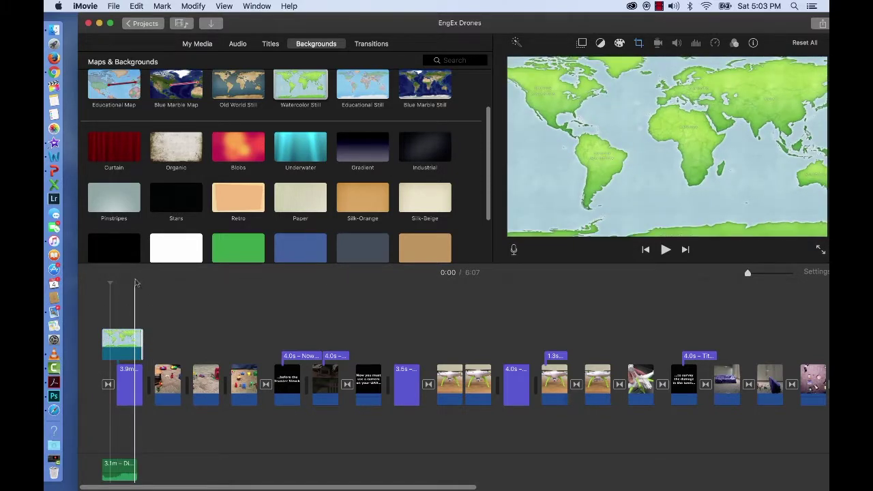
click(135, 282)
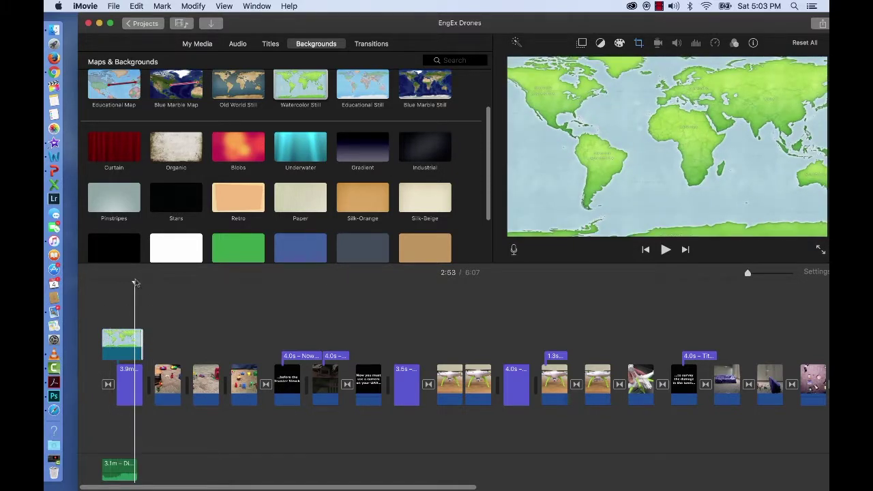
click(118, 342)
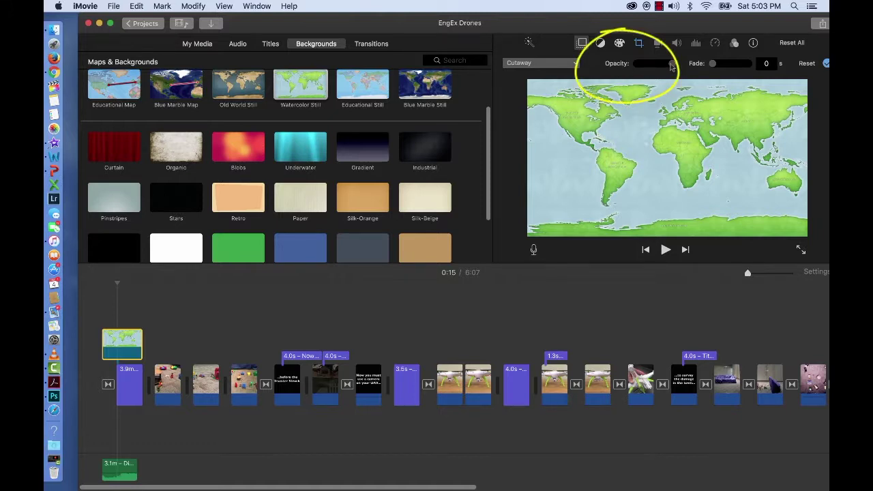
Lower the map cutaway's opacity so 'The Peaceful Town of Disasterville...' shows through, then play from the start
drag(672, 66, 651, 67)
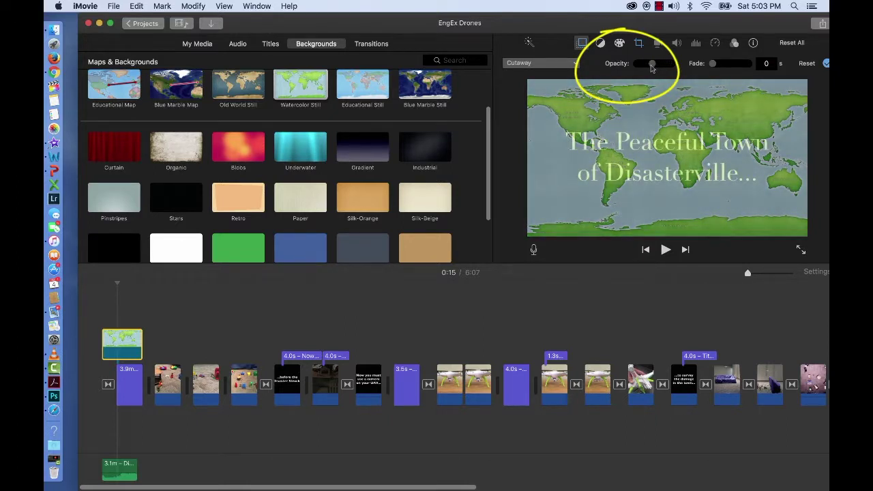
drag(653, 65, 644, 67)
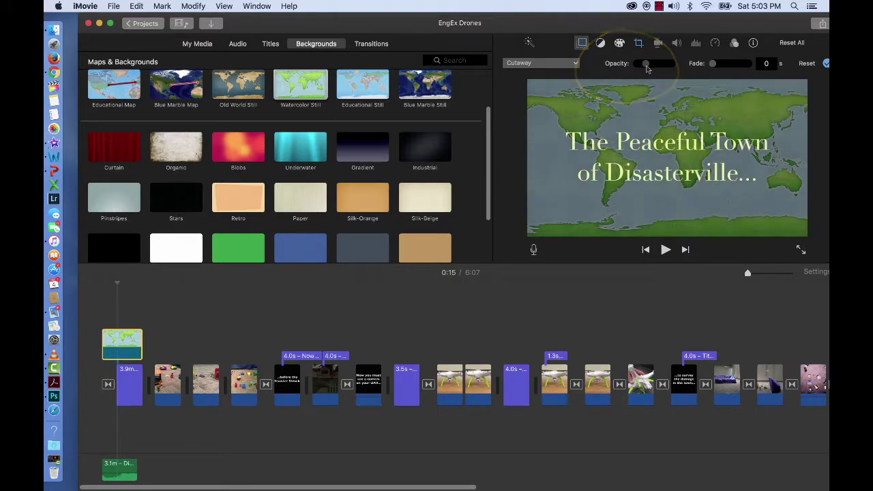
click(96, 289)
key(space)
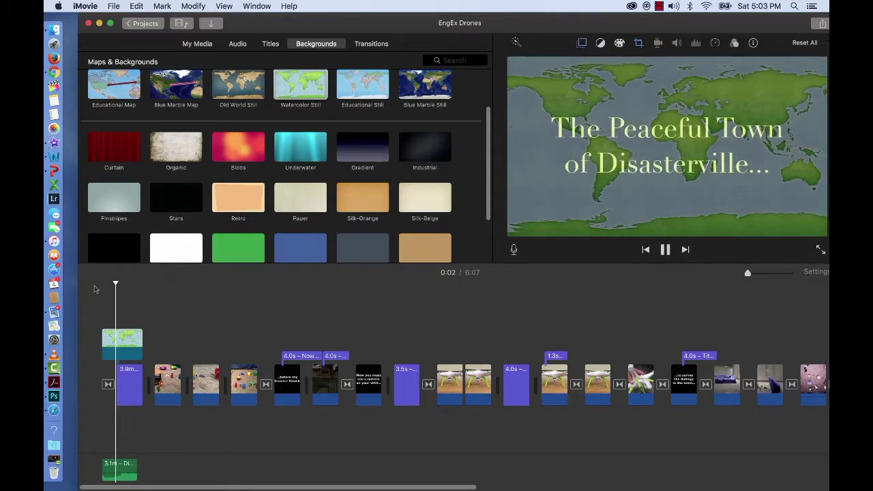